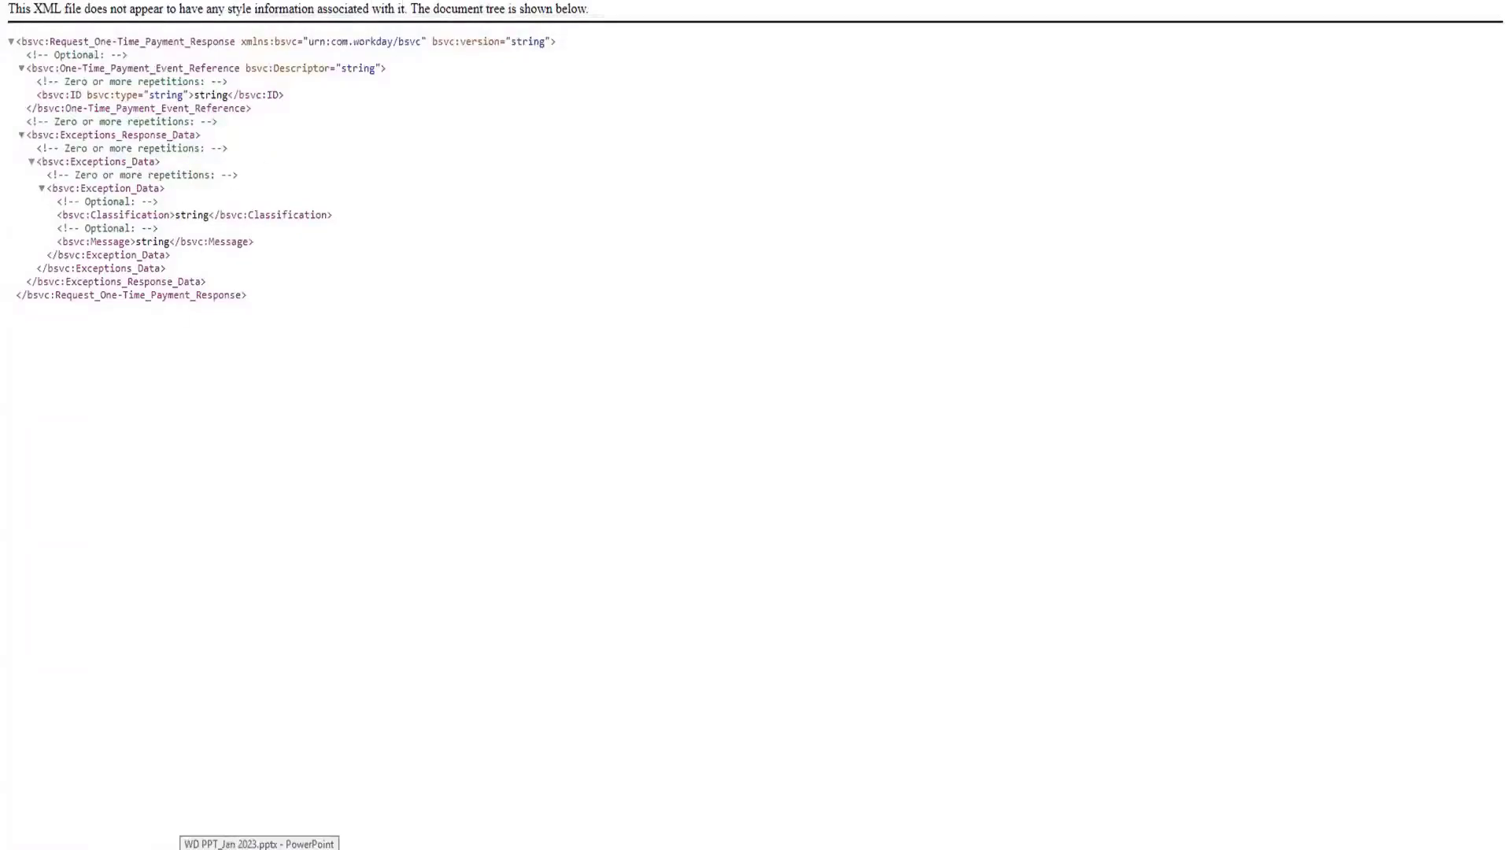
Open the sample XML for the Request_One-Time_Payment_Request element and inspect the namespace on its root element.
left_click(301, 1)
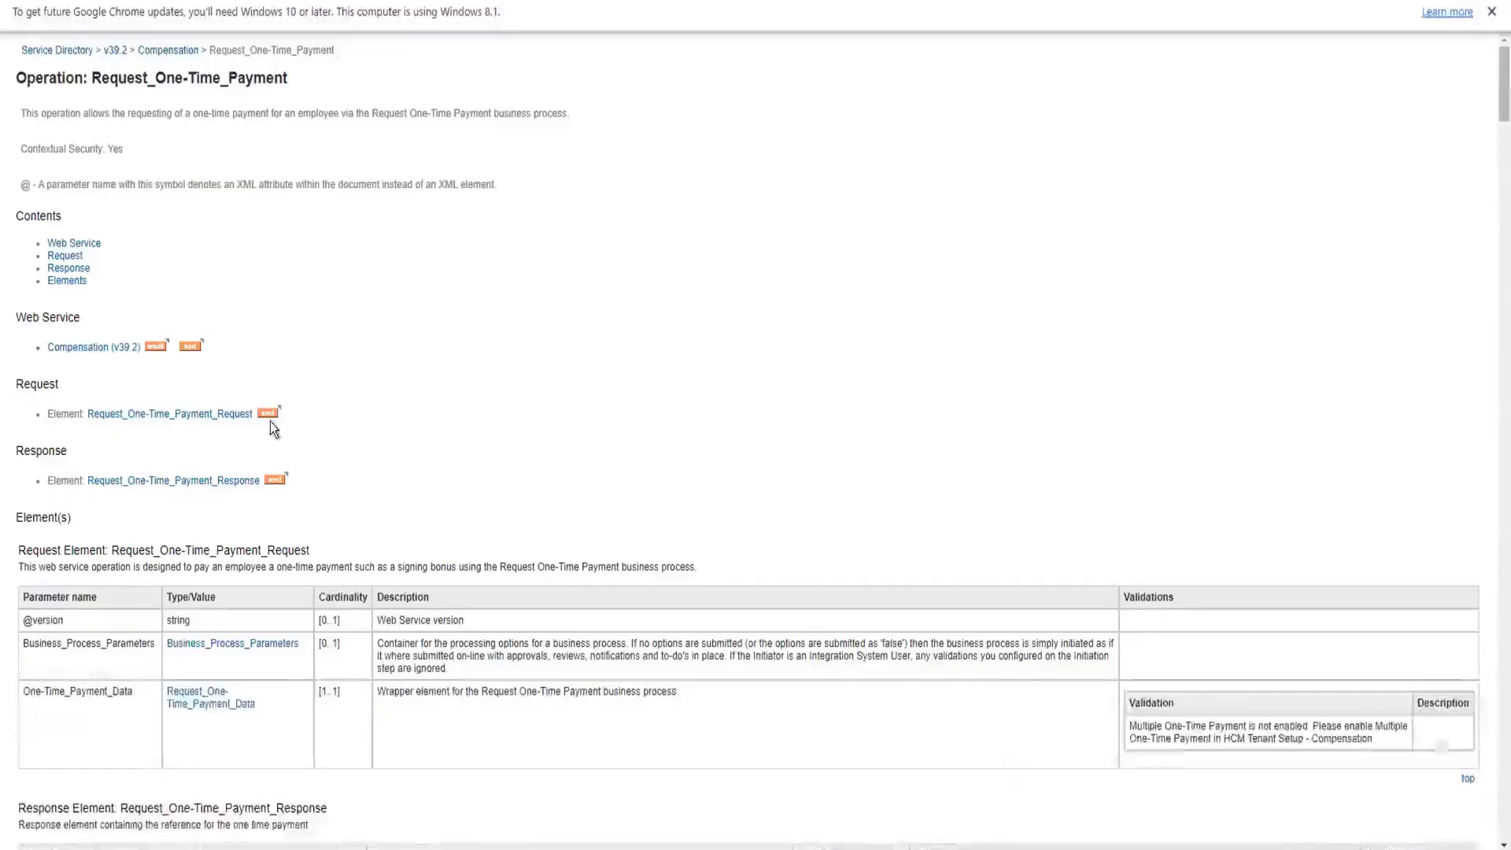
left_click(268, 413)
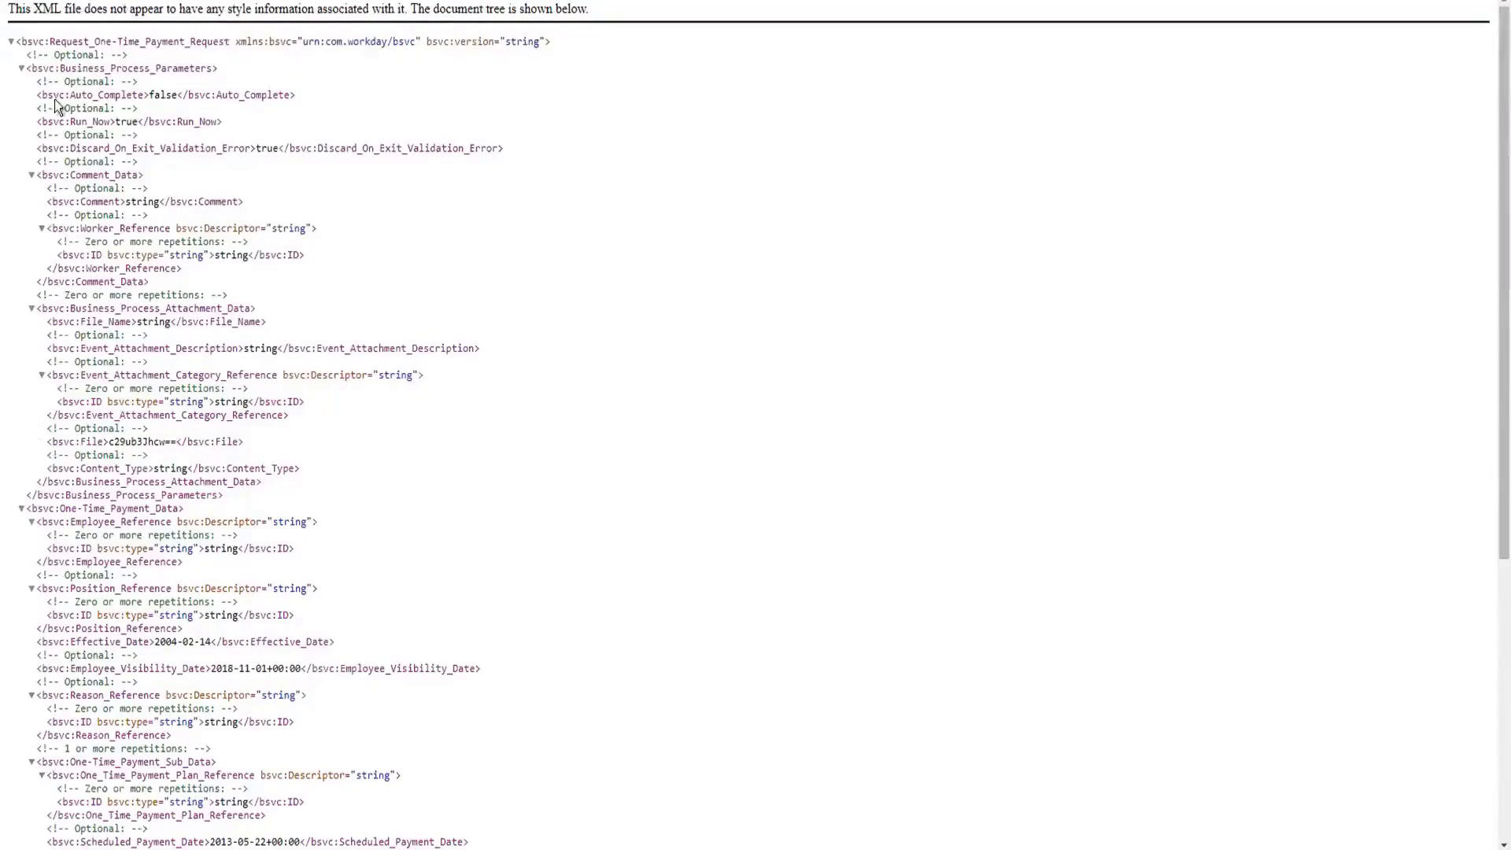
left_click(11, 41)
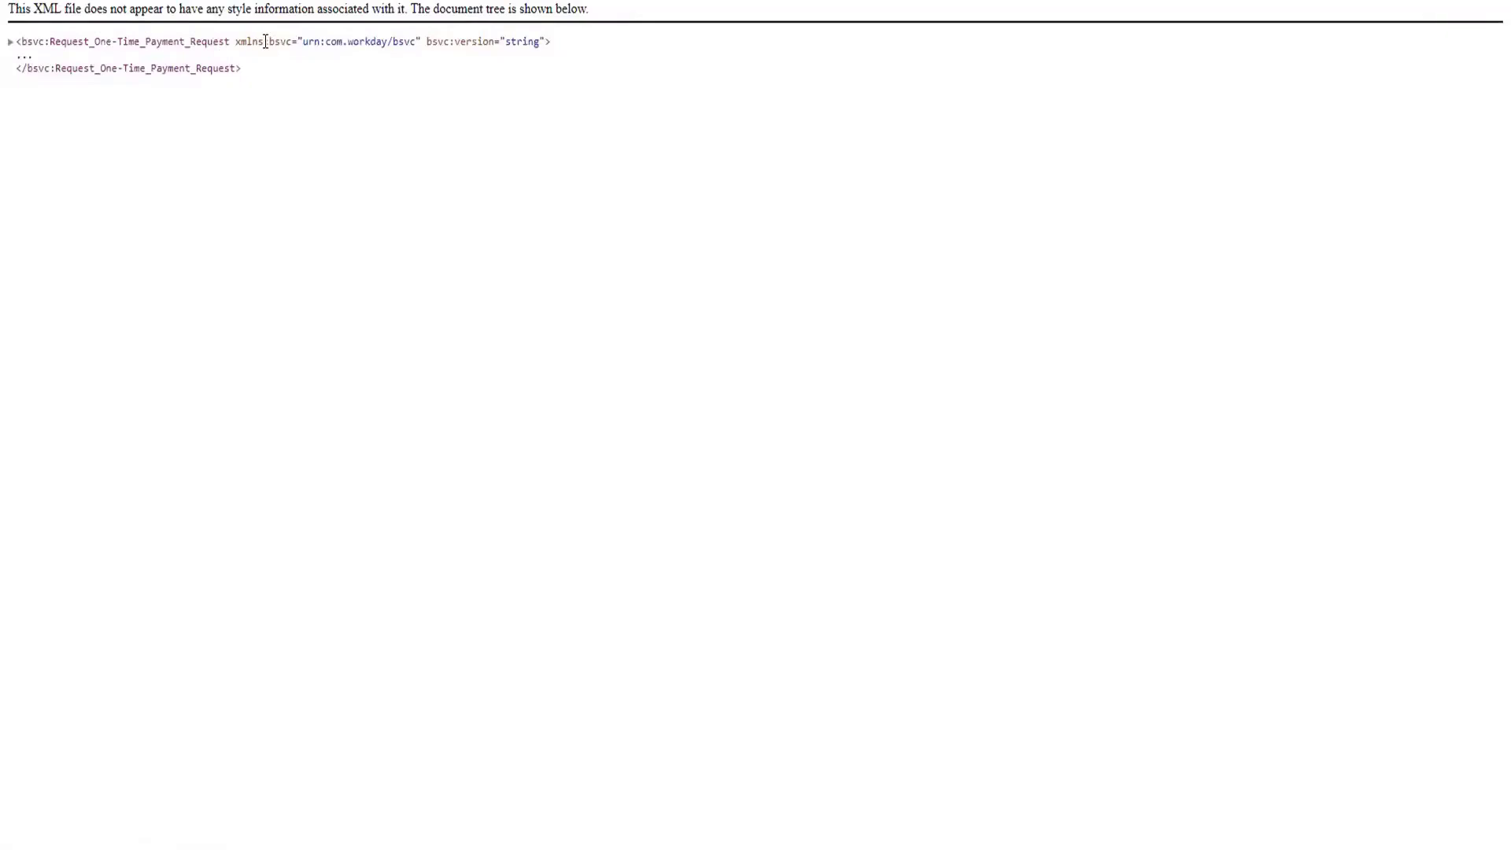
left_click_drag(304, 43, 392, 42)
left_click(13, 49)
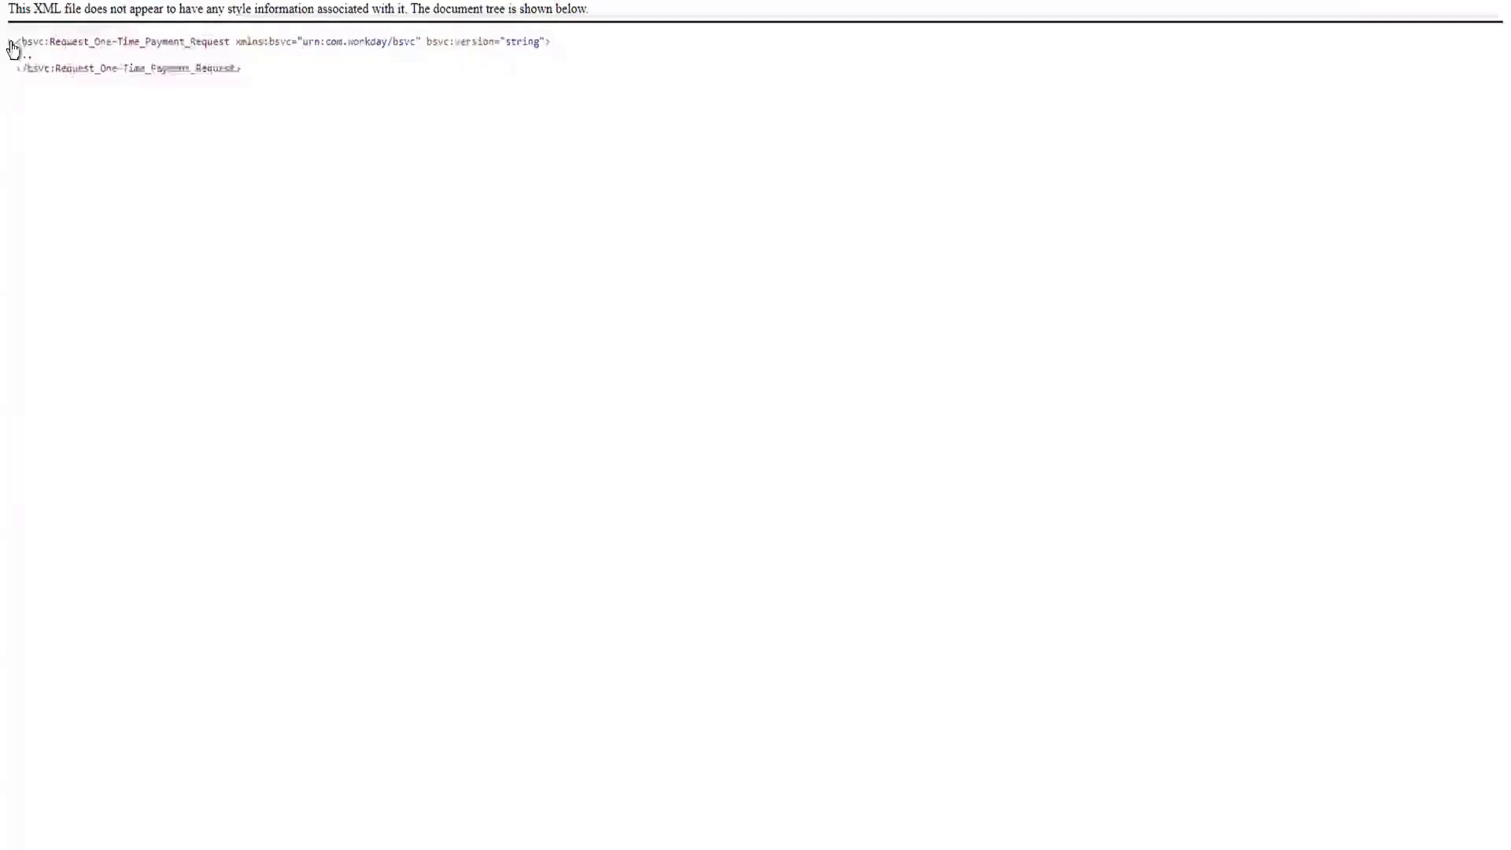
left_click(11, 46)
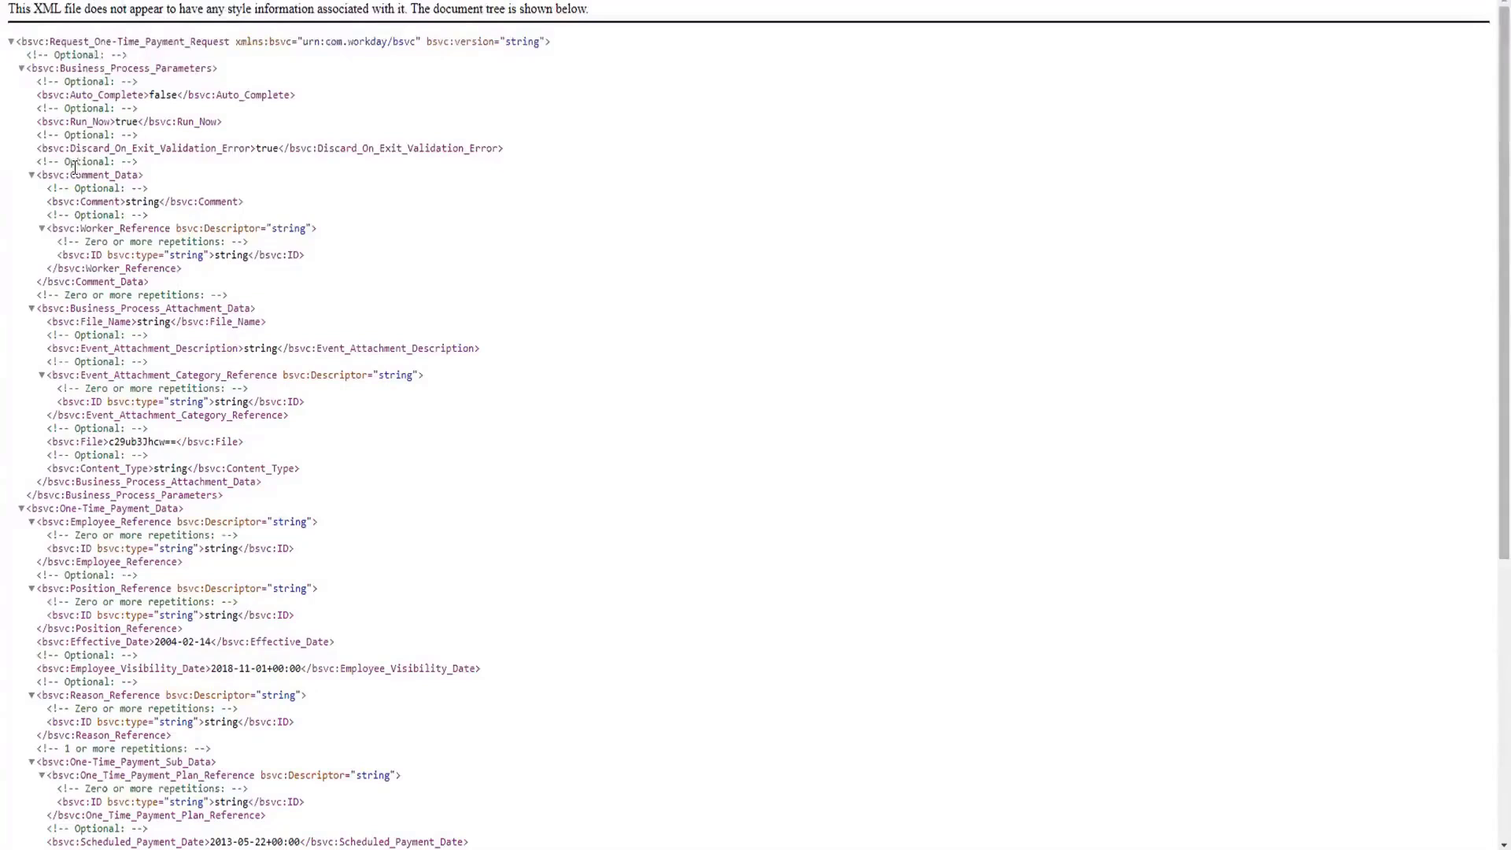
Review the Auto_Complete and Comment values in Business_Process_Parameters and collapse that section.
left_click(21, 70)
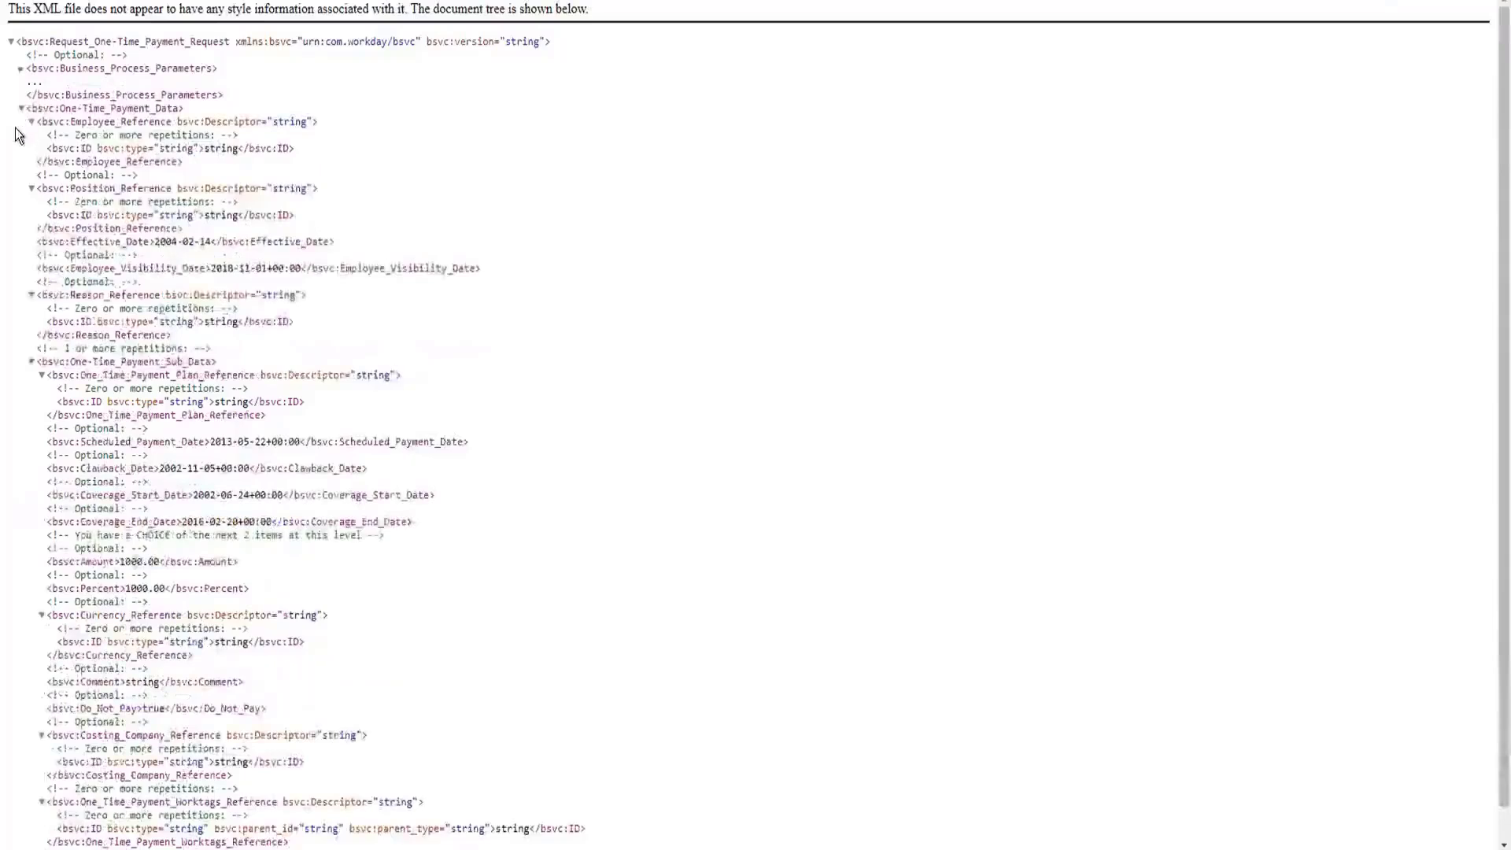
left_click(22, 73)
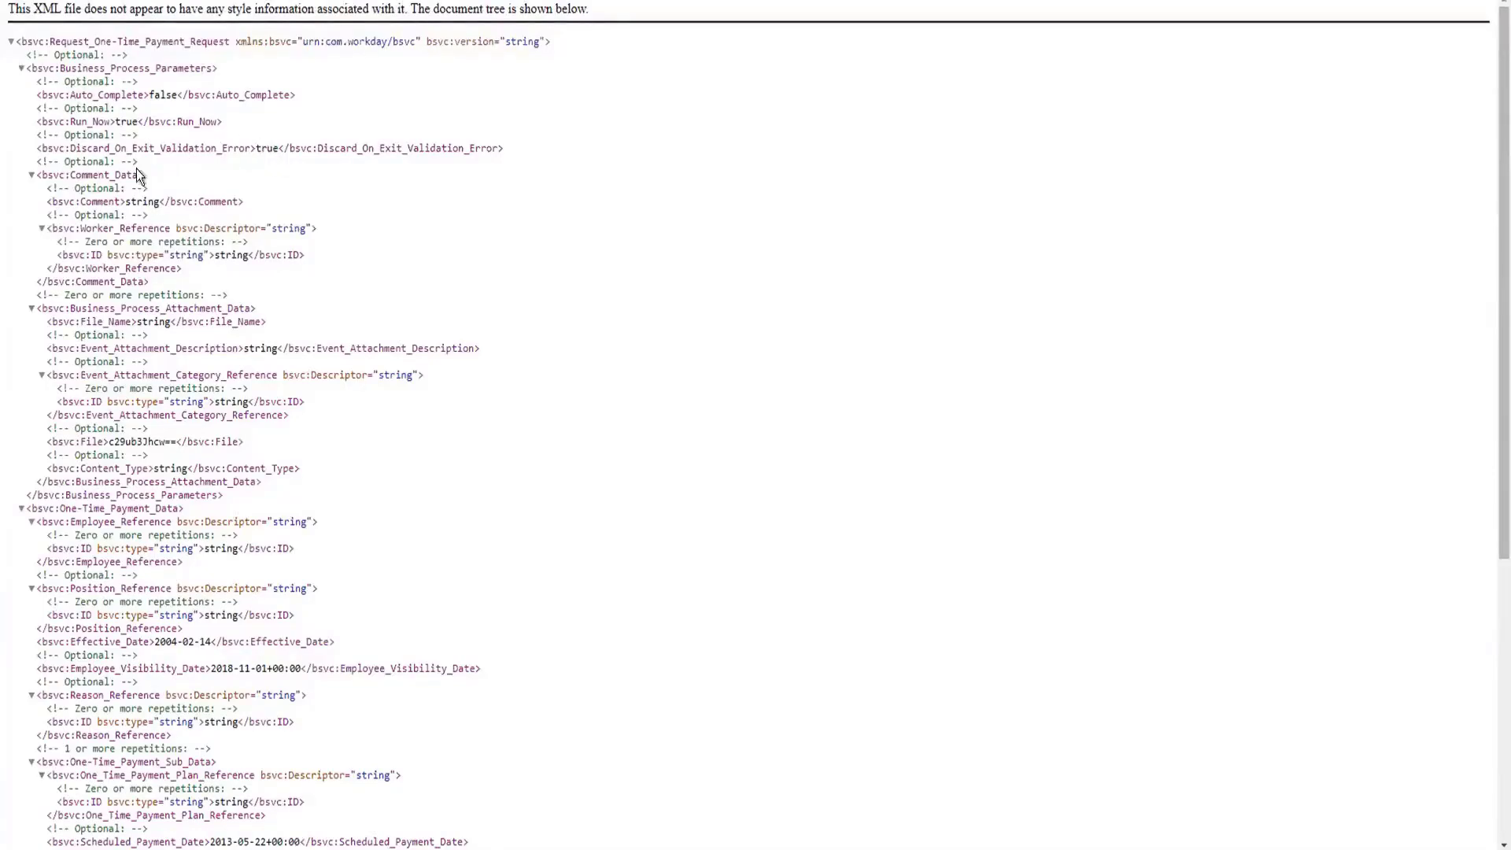
double_click(149, 200)
double_click(163, 95)
left_click(22, 69)
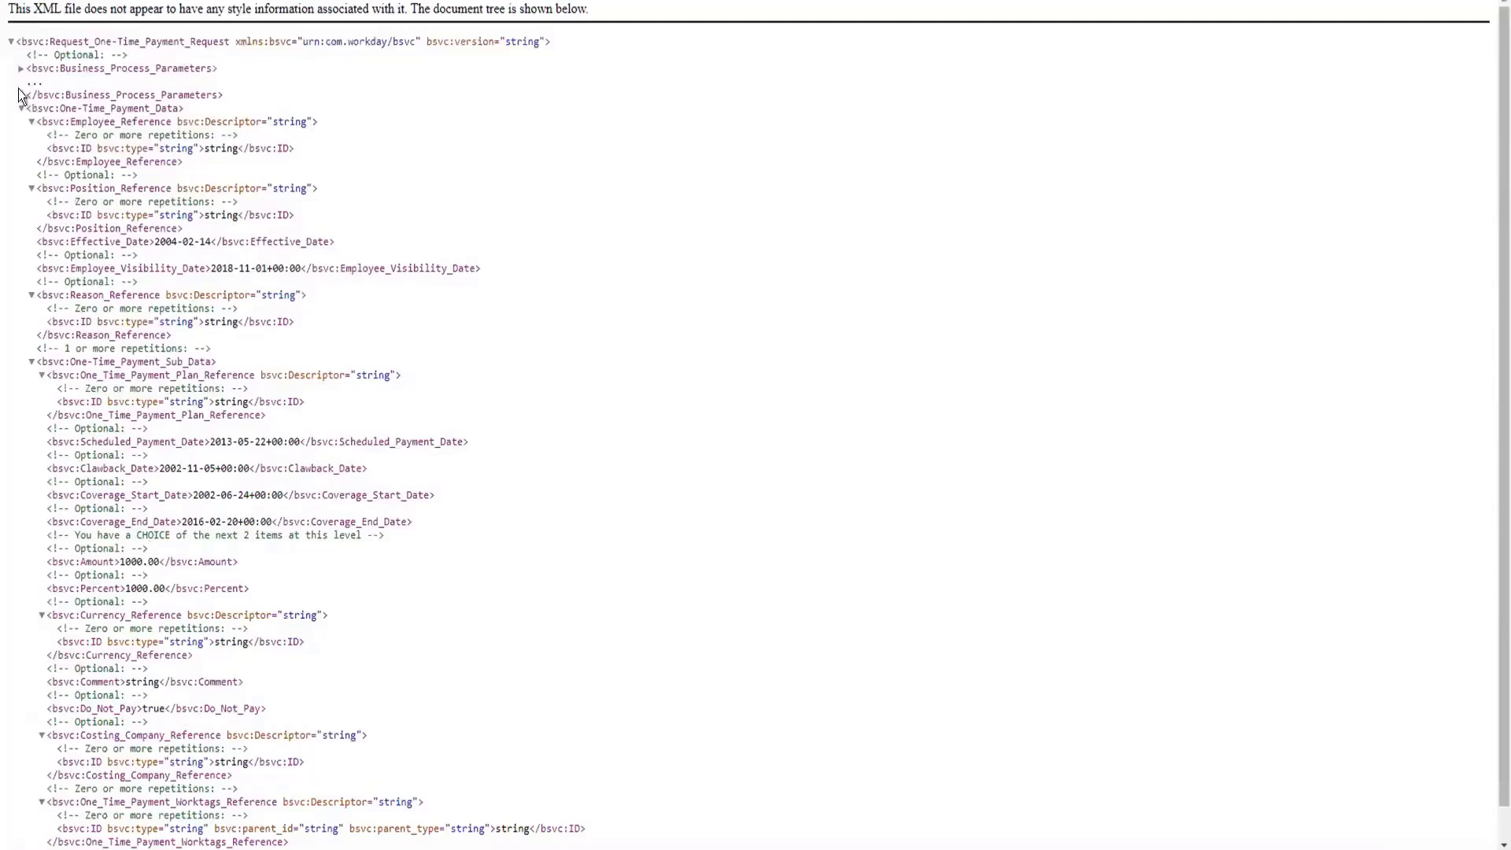
Examine the Employee_Reference ID type inside One-Time_Payment_Data and collapse Position_Reference.
left_click(21, 111)
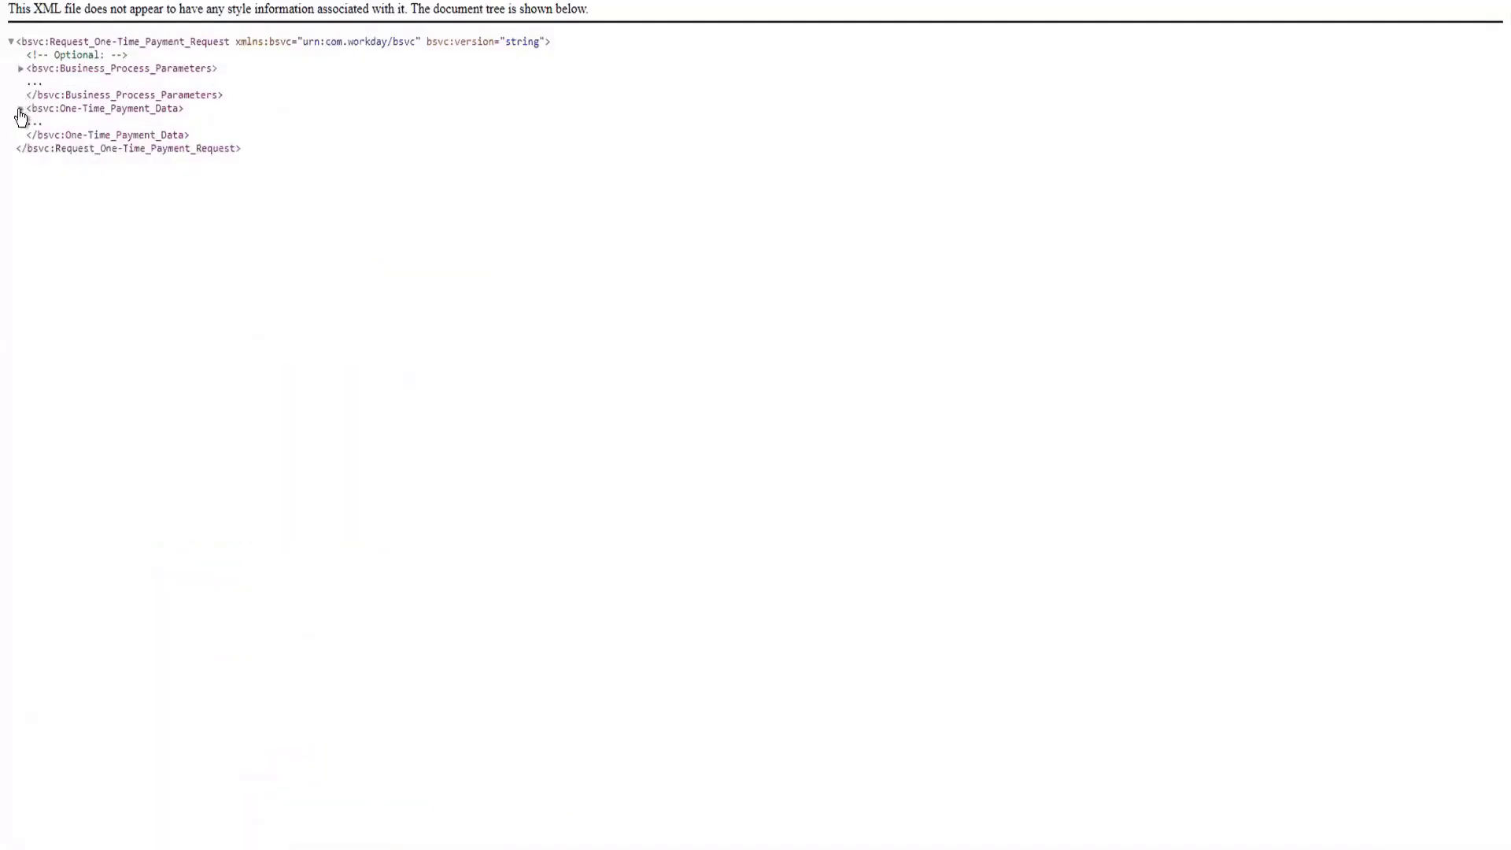
left_click(20, 110)
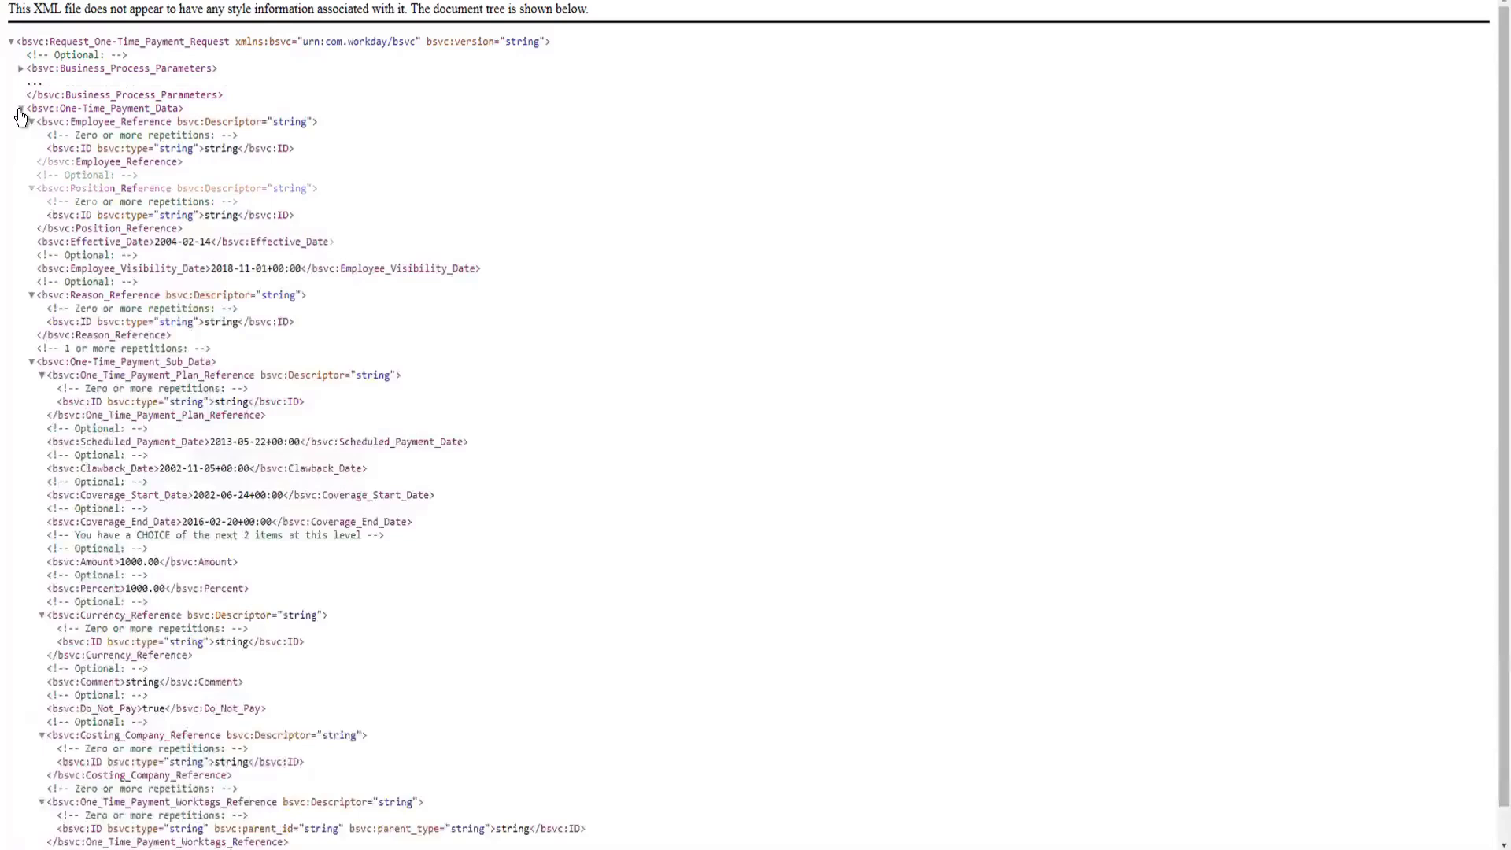
left_click(21, 111)
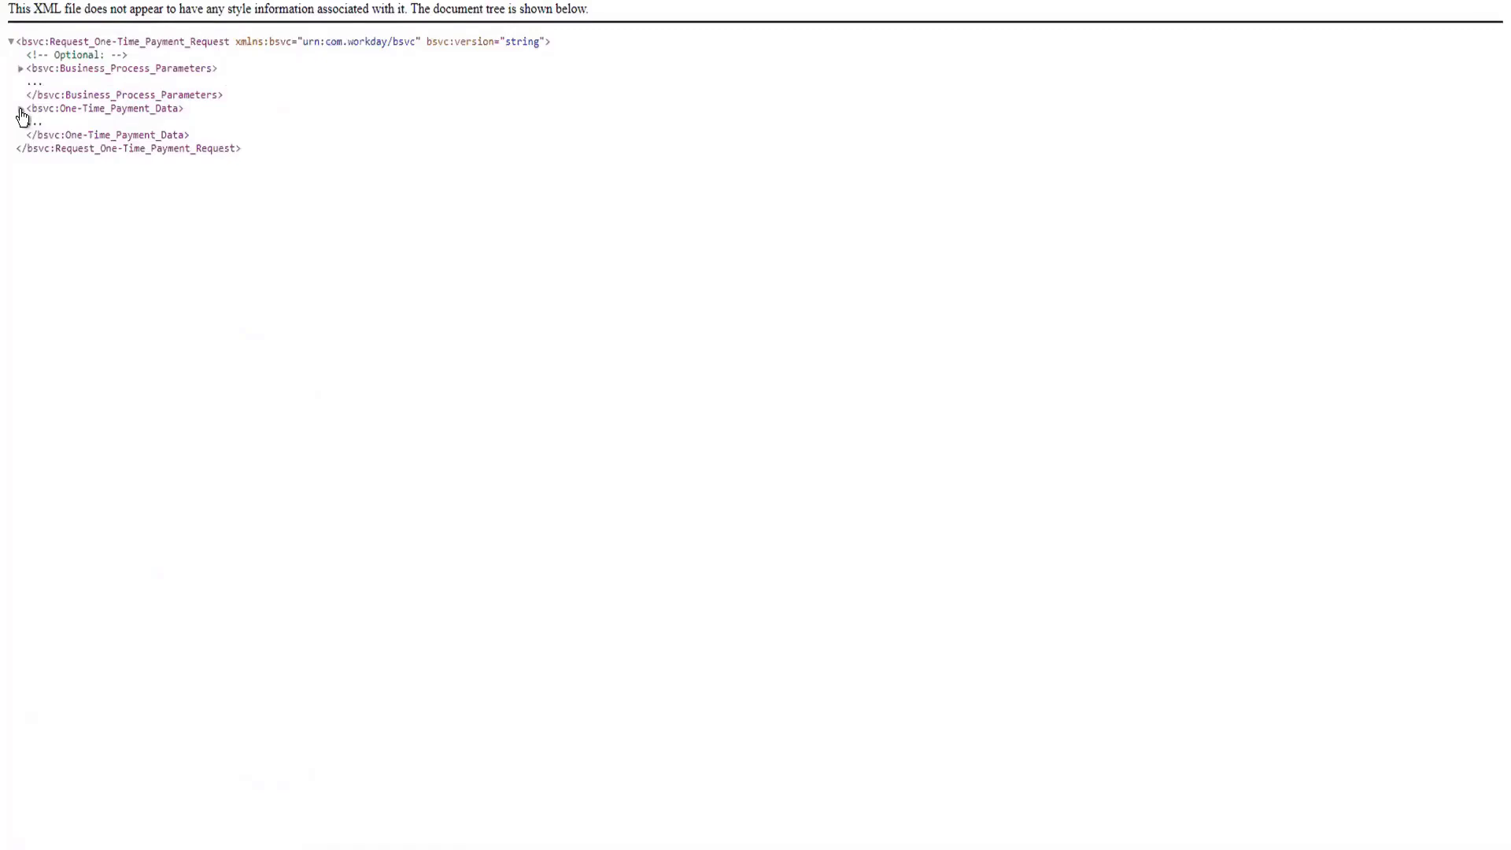
left_click(22, 110)
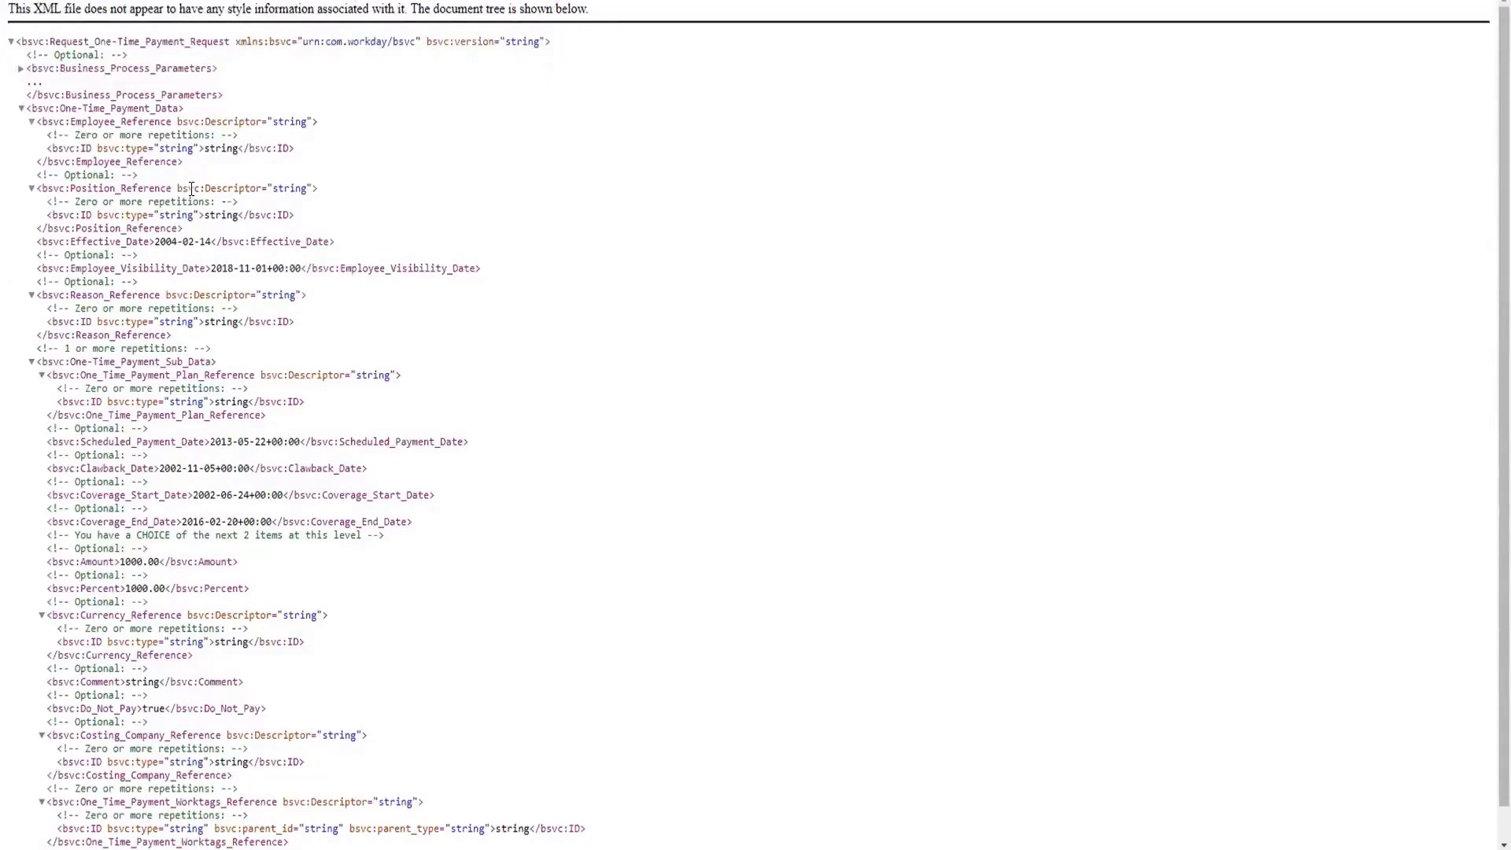
double_click(175, 148)
double_click(139, 149)
double_click(182, 148)
left_click(32, 190)
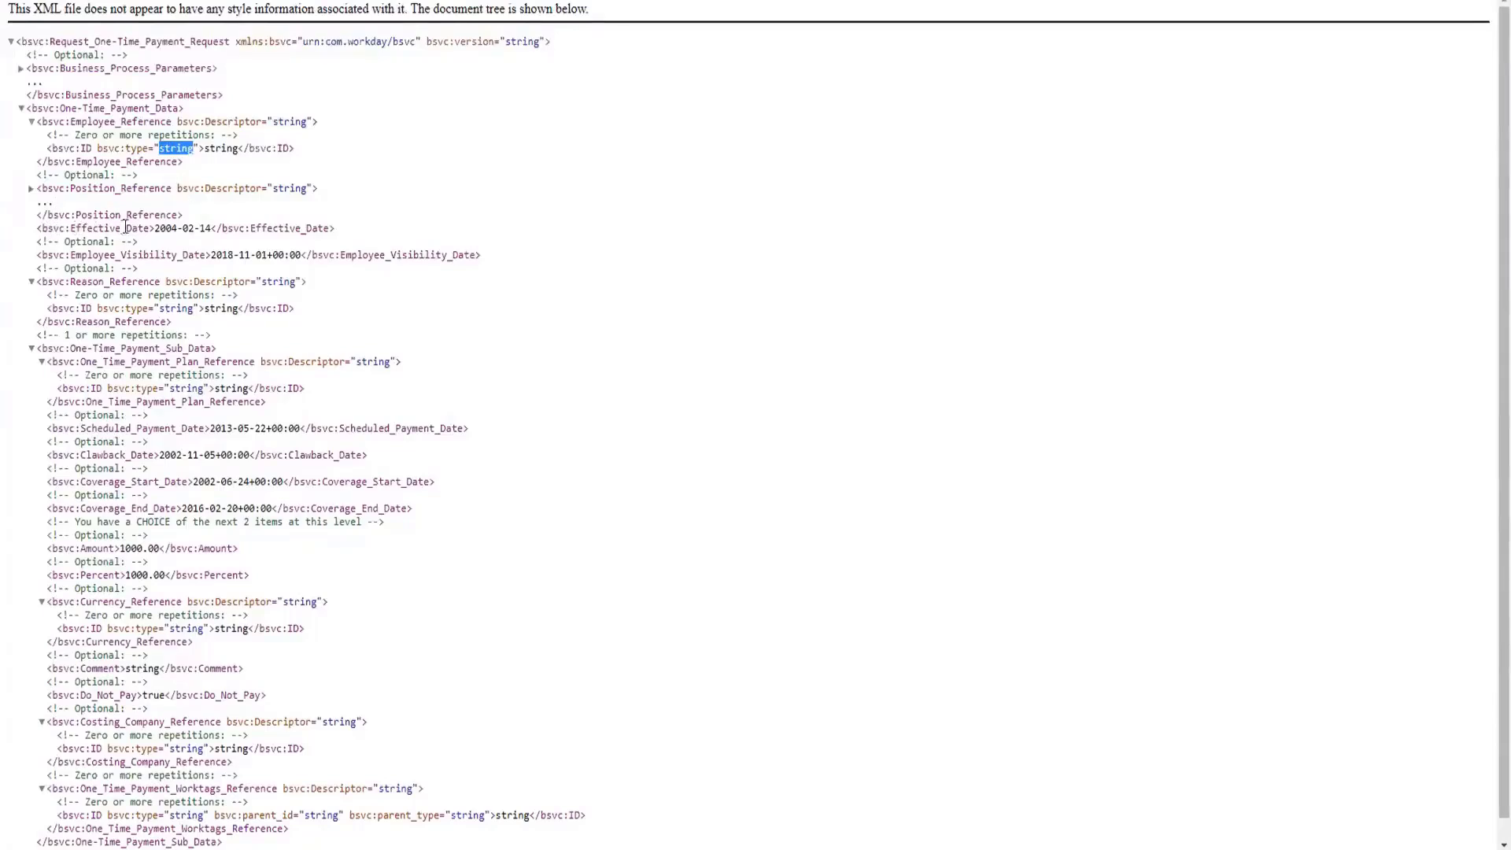
Examine the Effective_Date, Employee_Visibility_Date and Reason_Reference values in the one-time payment data.
double_click(189, 228)
left_click(211, 227)
left_click_drag(165, 228, 155, 229)
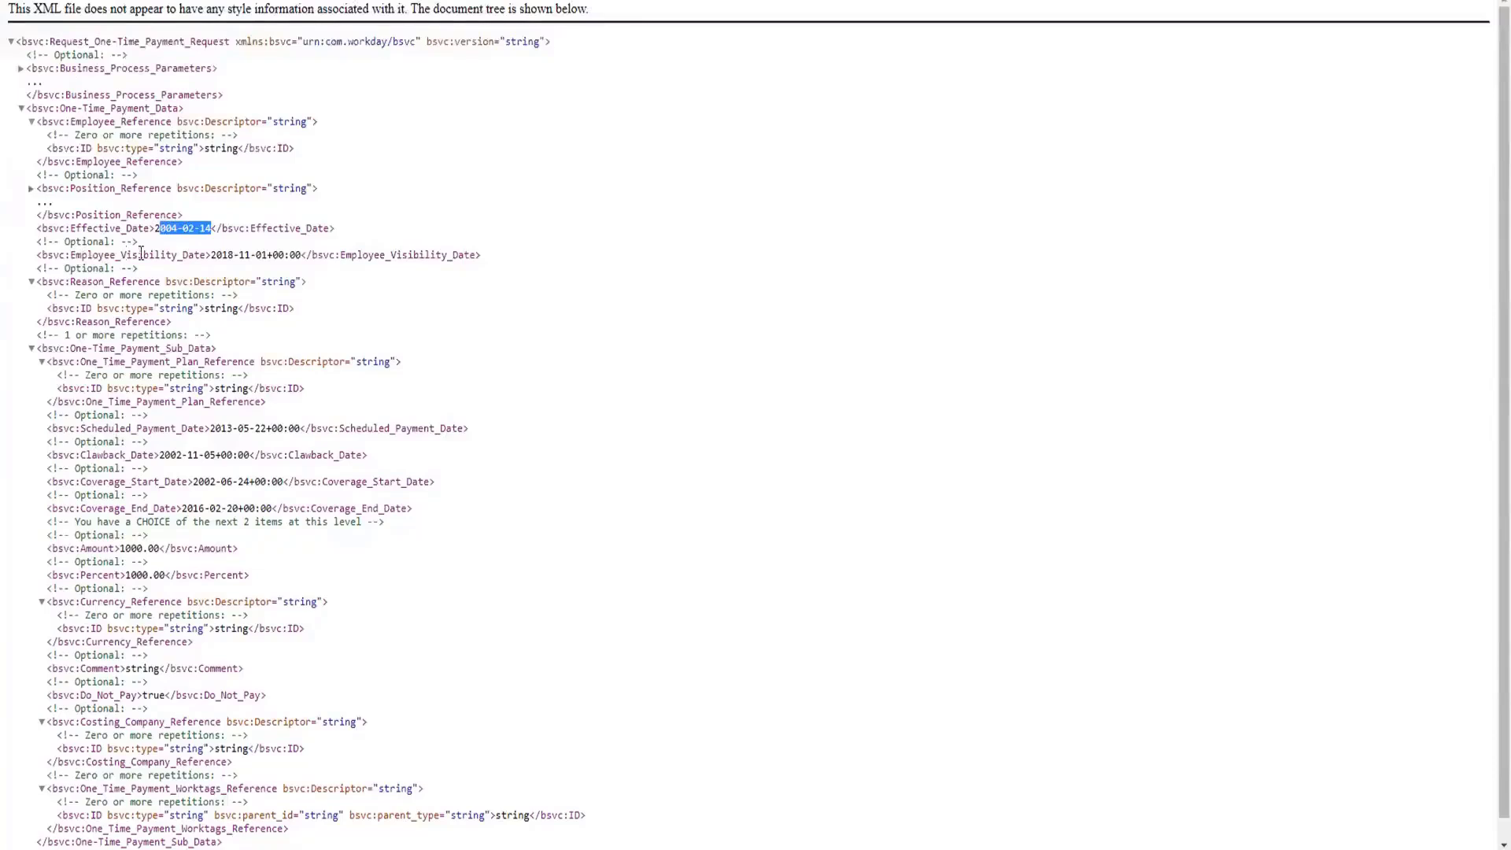
left_click_drag(211, 254, 298, 249)
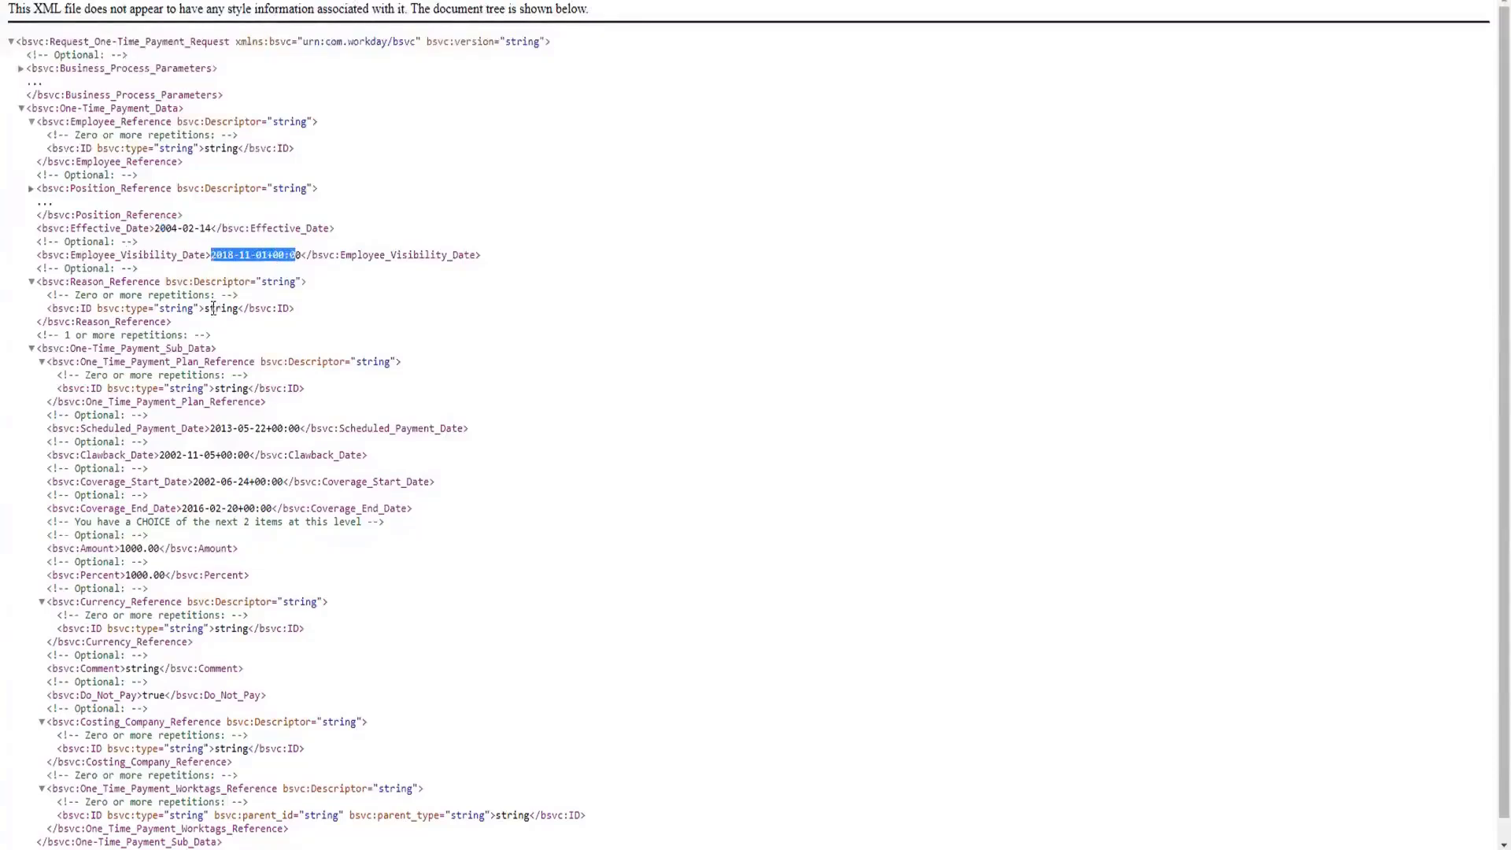
left_click(268, 282)
double_click(267, 282)
double_click(220, 308)
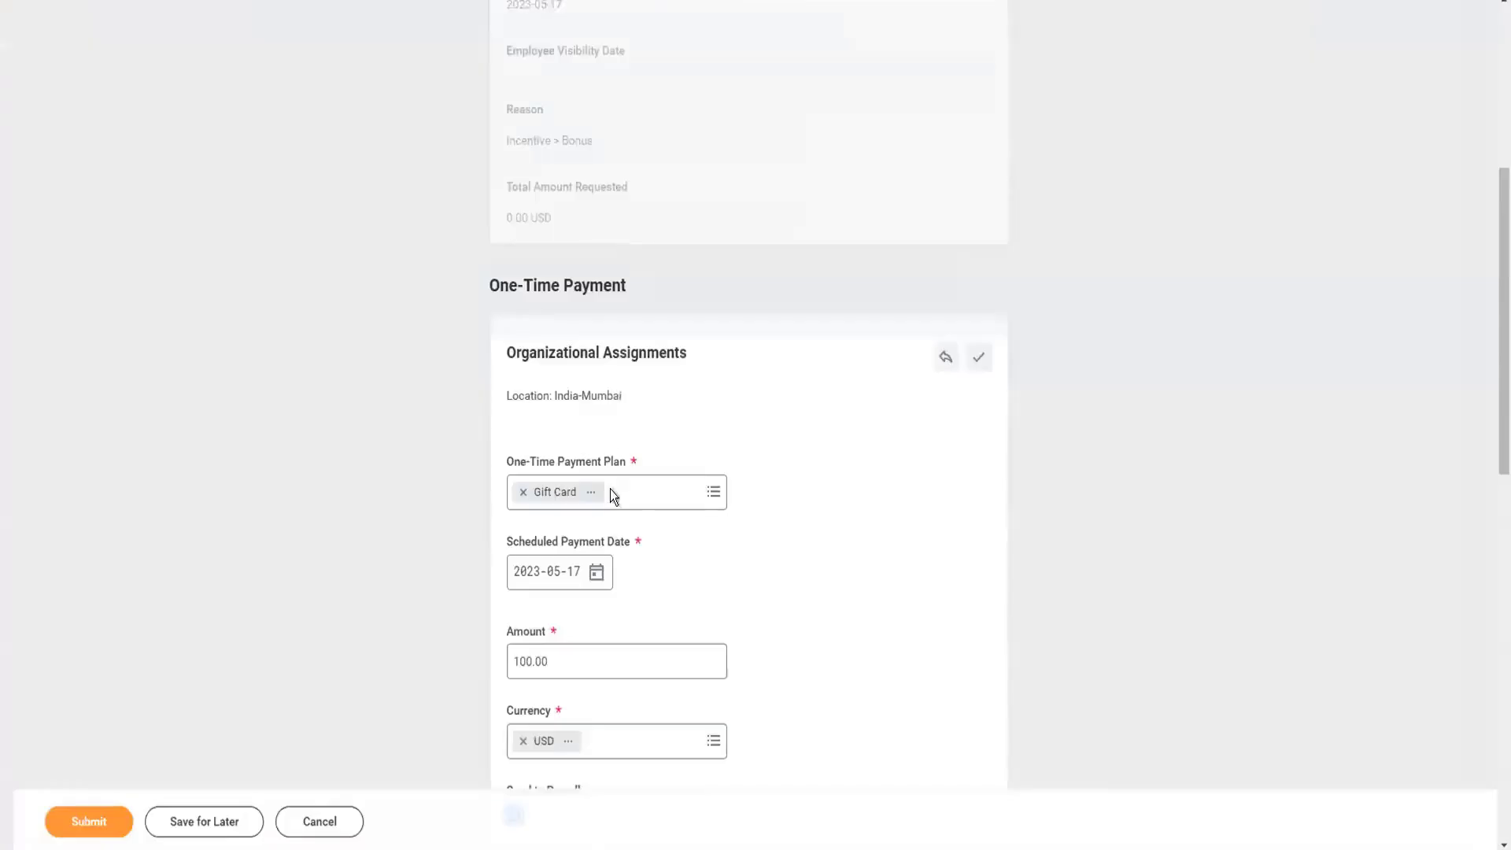
Switch to the Request One-Time Payment form in Workday and review its summary and payment plan fields.
scroll(645, 473, "up", 8)
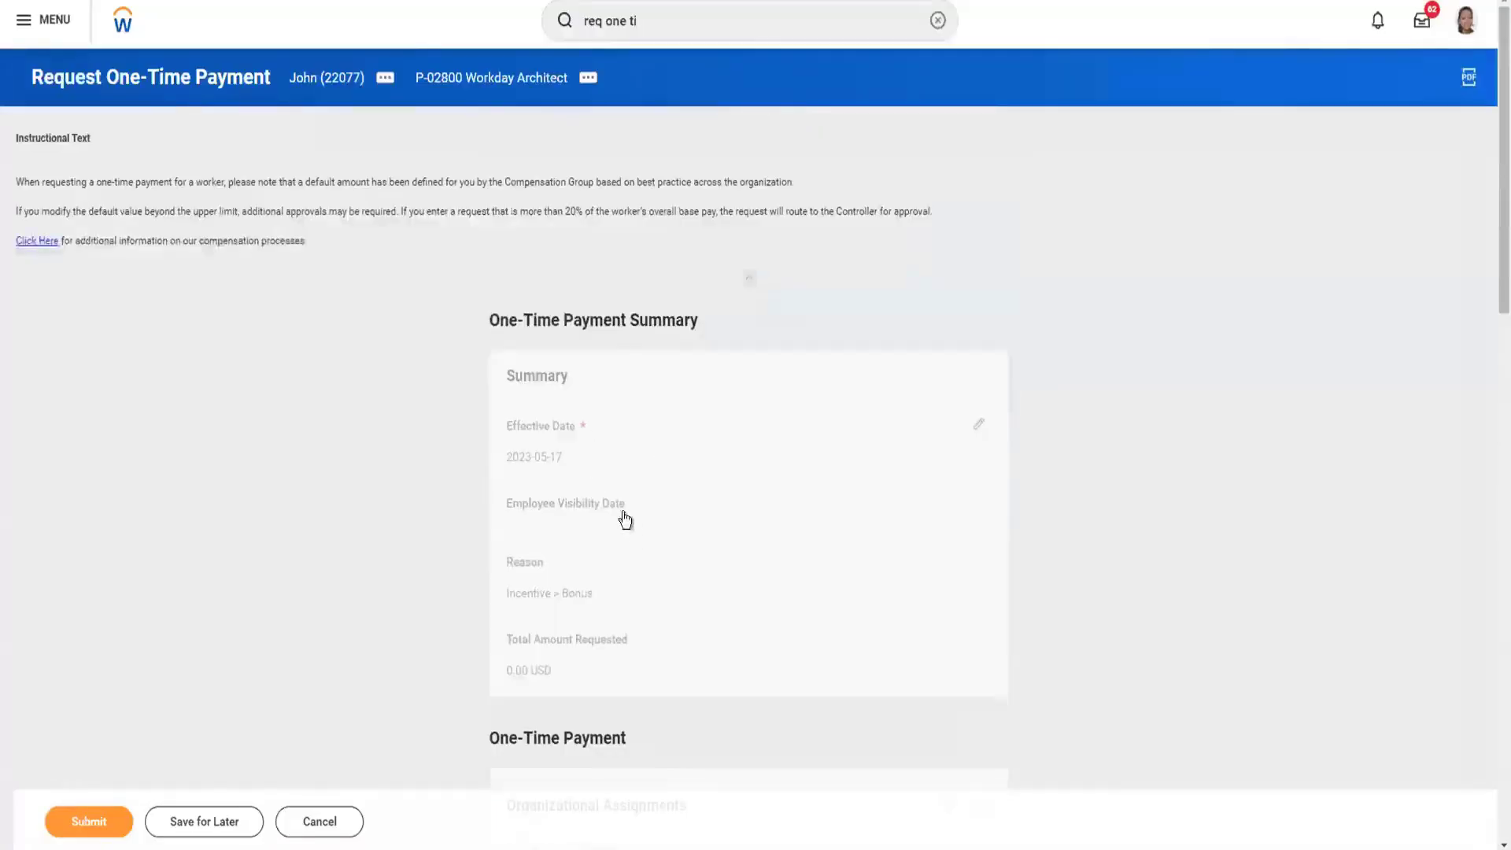
scroll(606, 640, "down", 7)
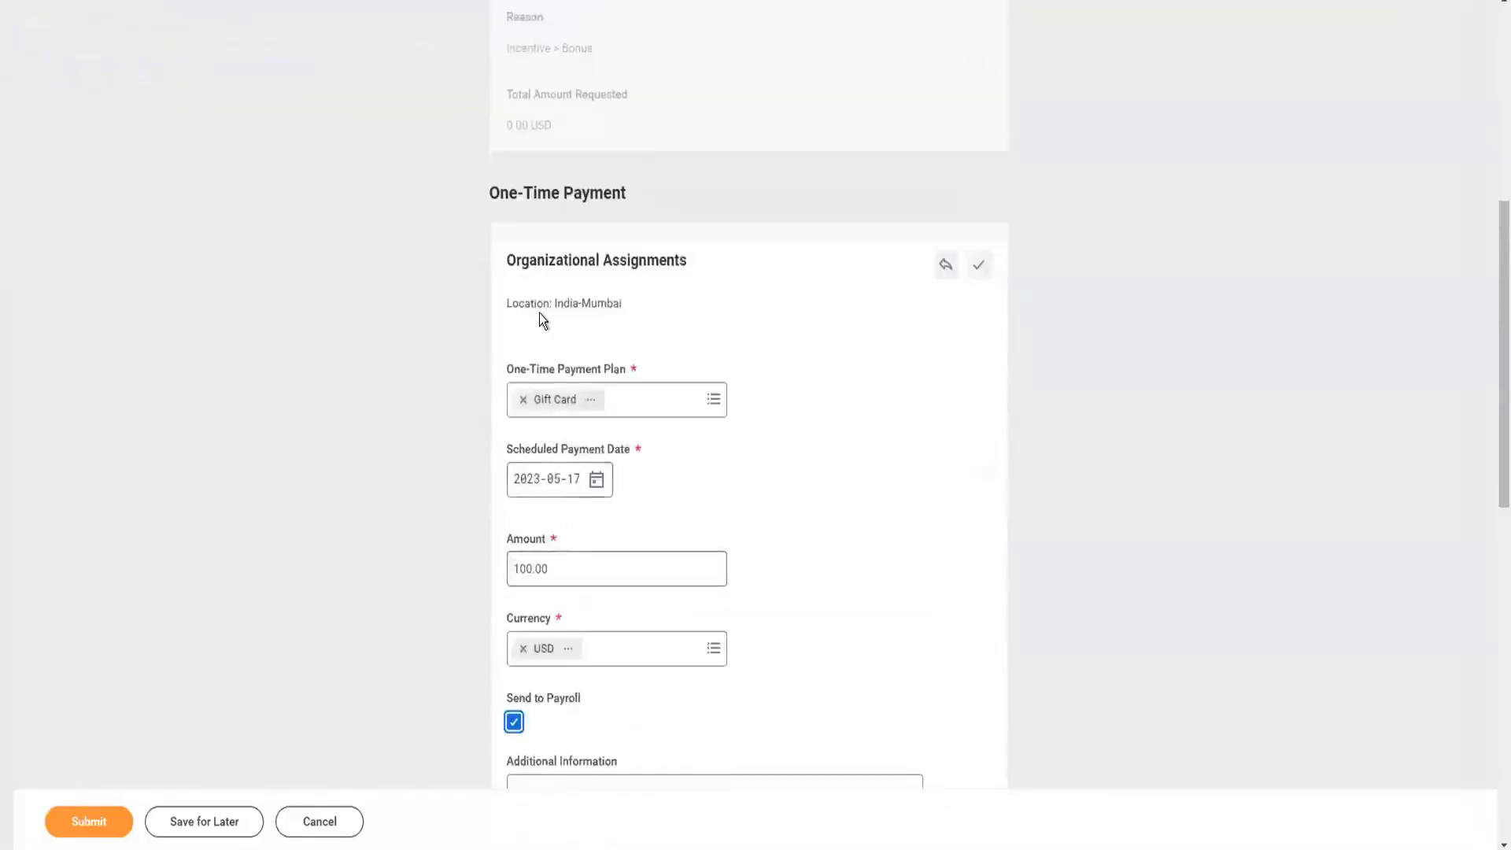
scroll(554, 236, "up", 5)
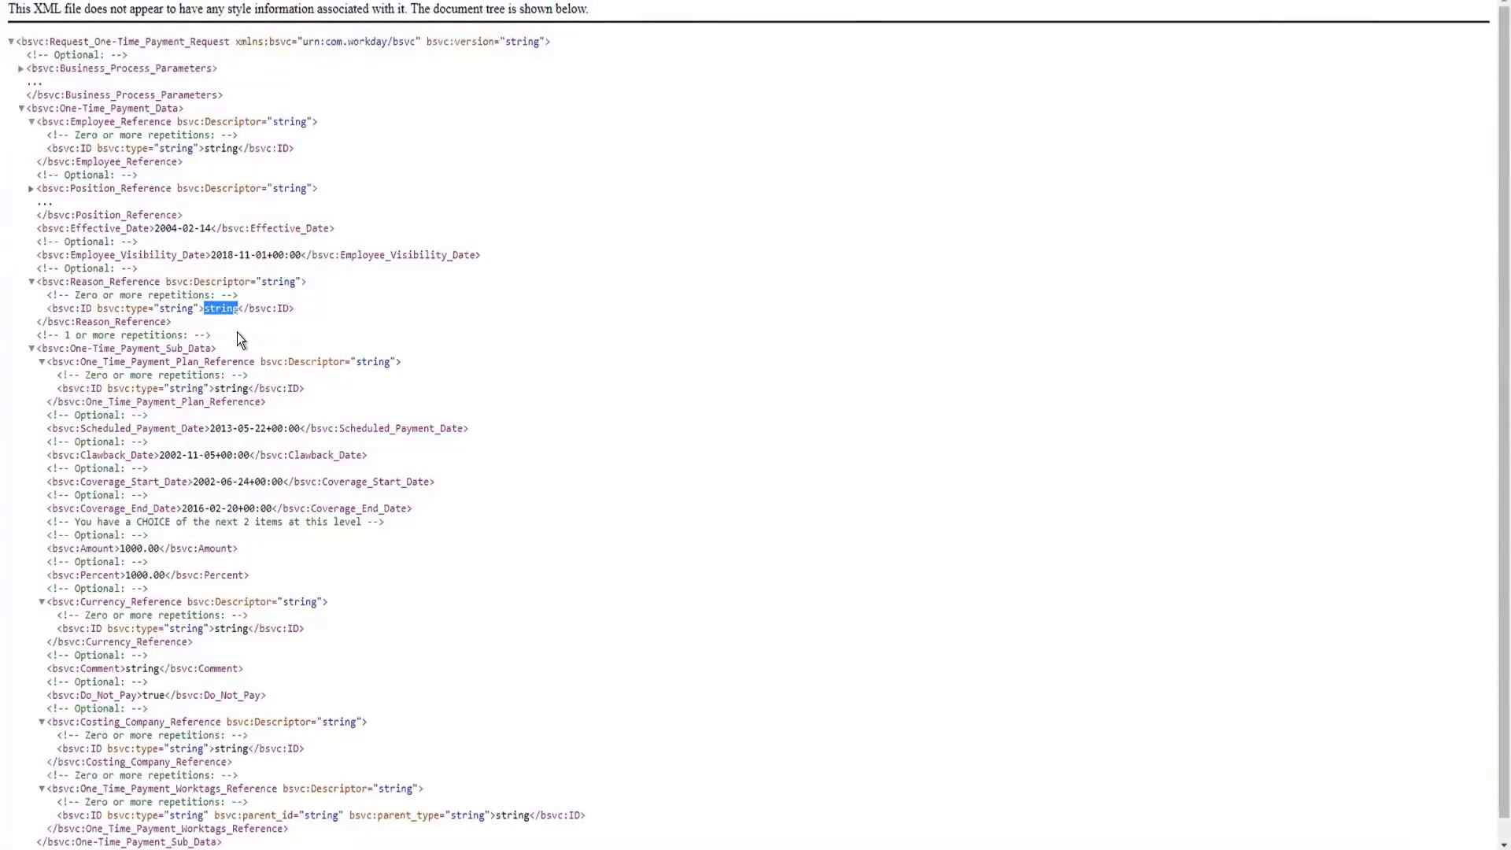
Return to the request XML and examine the repetition comments on Reason_Reference and One-Time_Payment_Sub_Data.
scroll(240, 336, "down", 1)
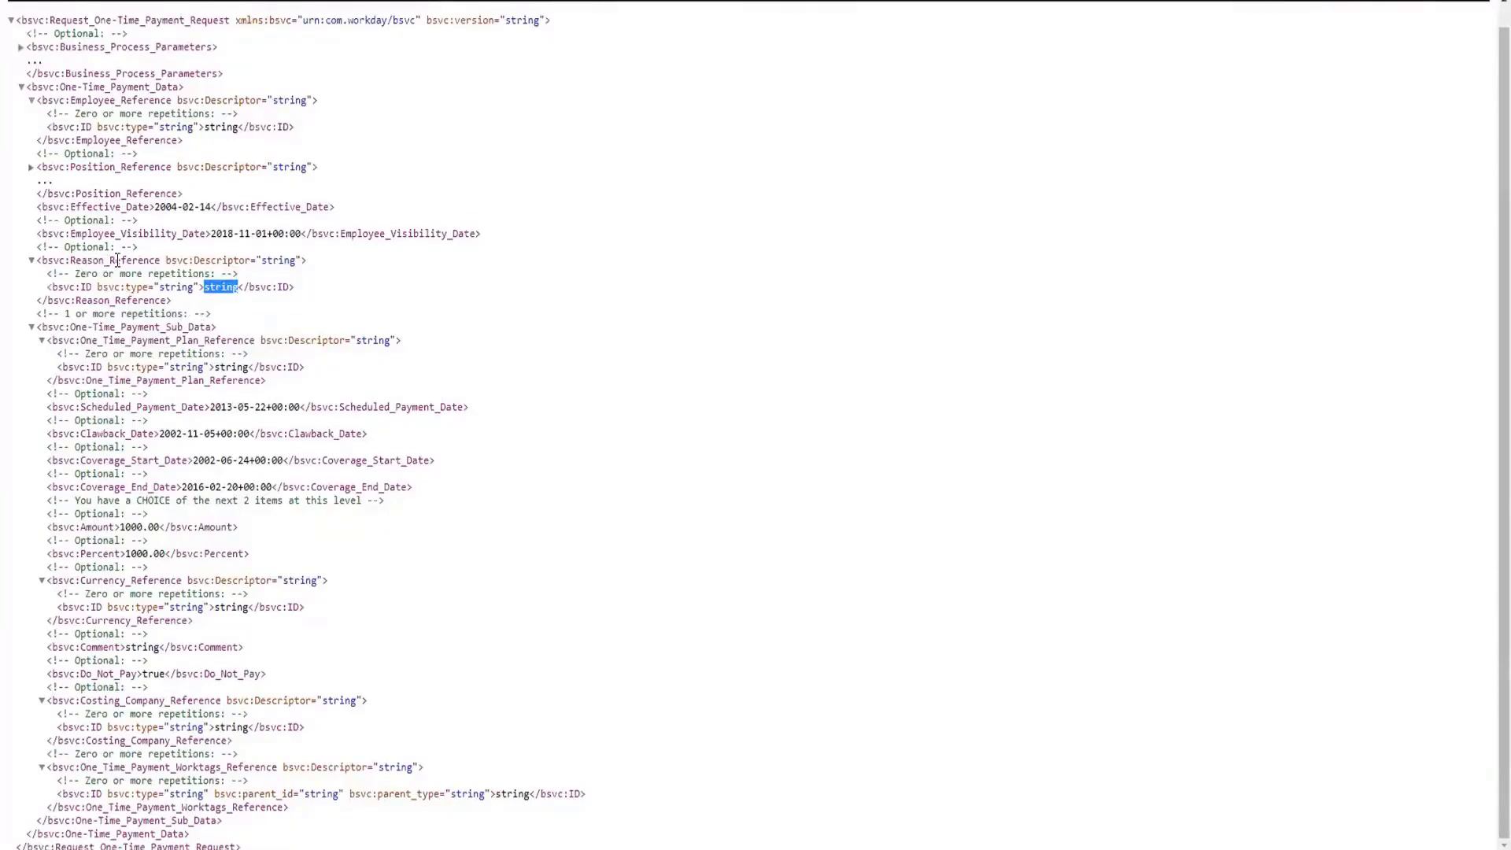
left_click_drag(76, 273, 187, 269)
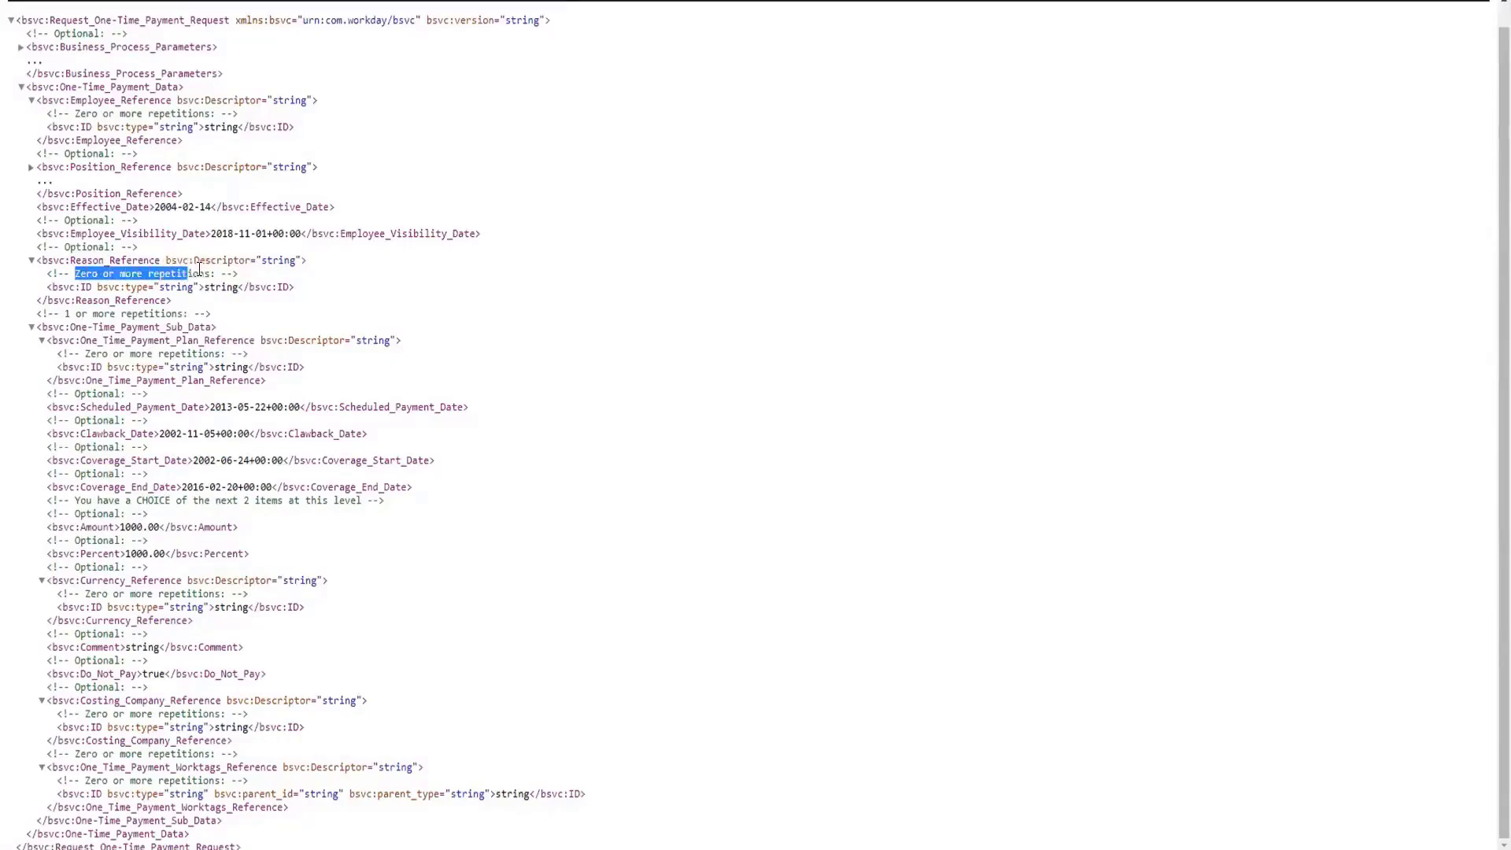
left_click_drag(59, 221, 113, 222)
left_click(78, 273)
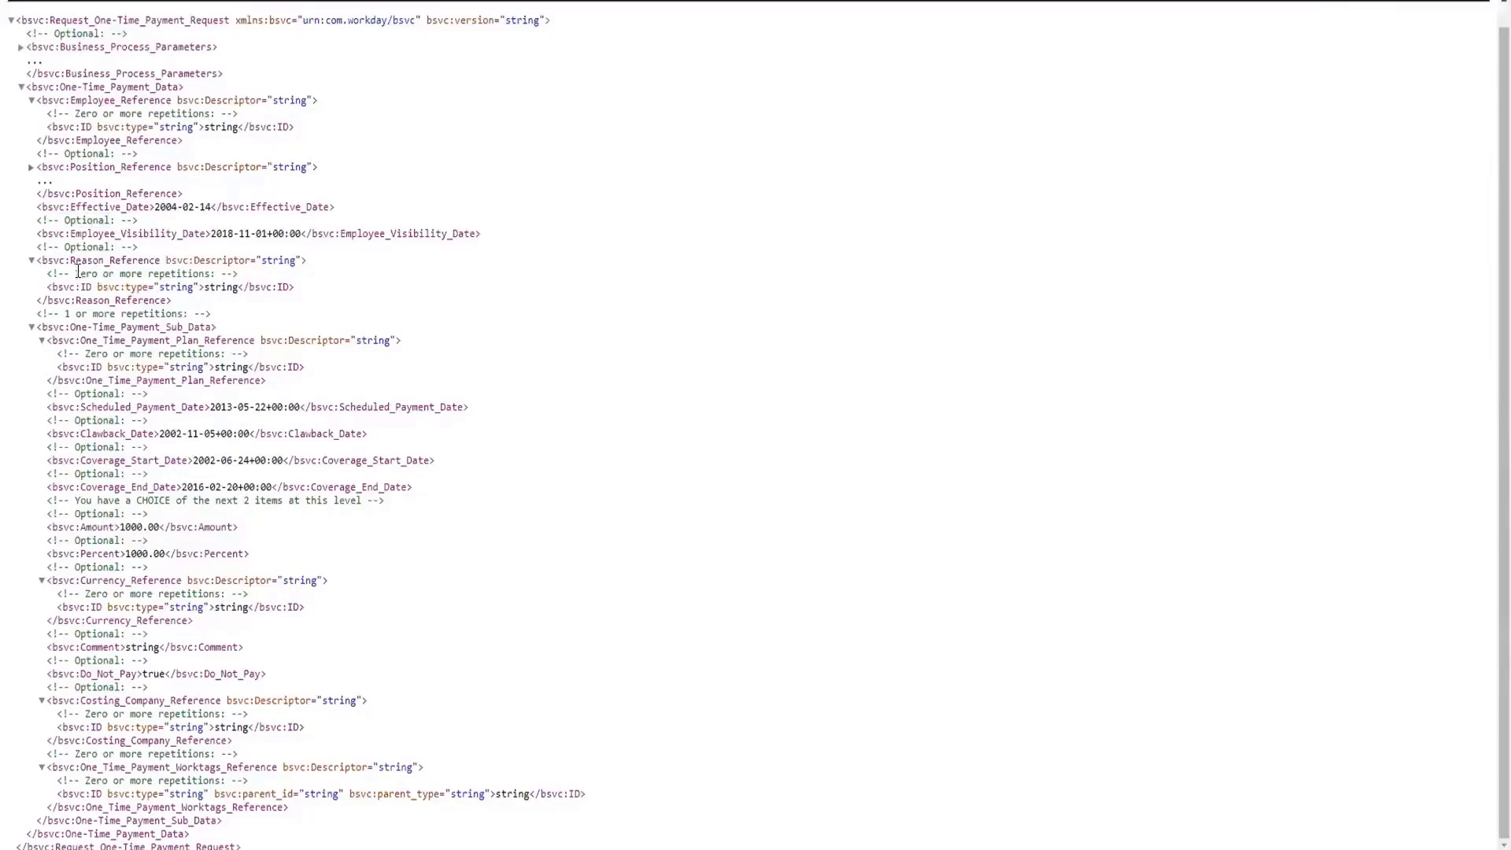
left_click_drag(75, 274, 220, 274)
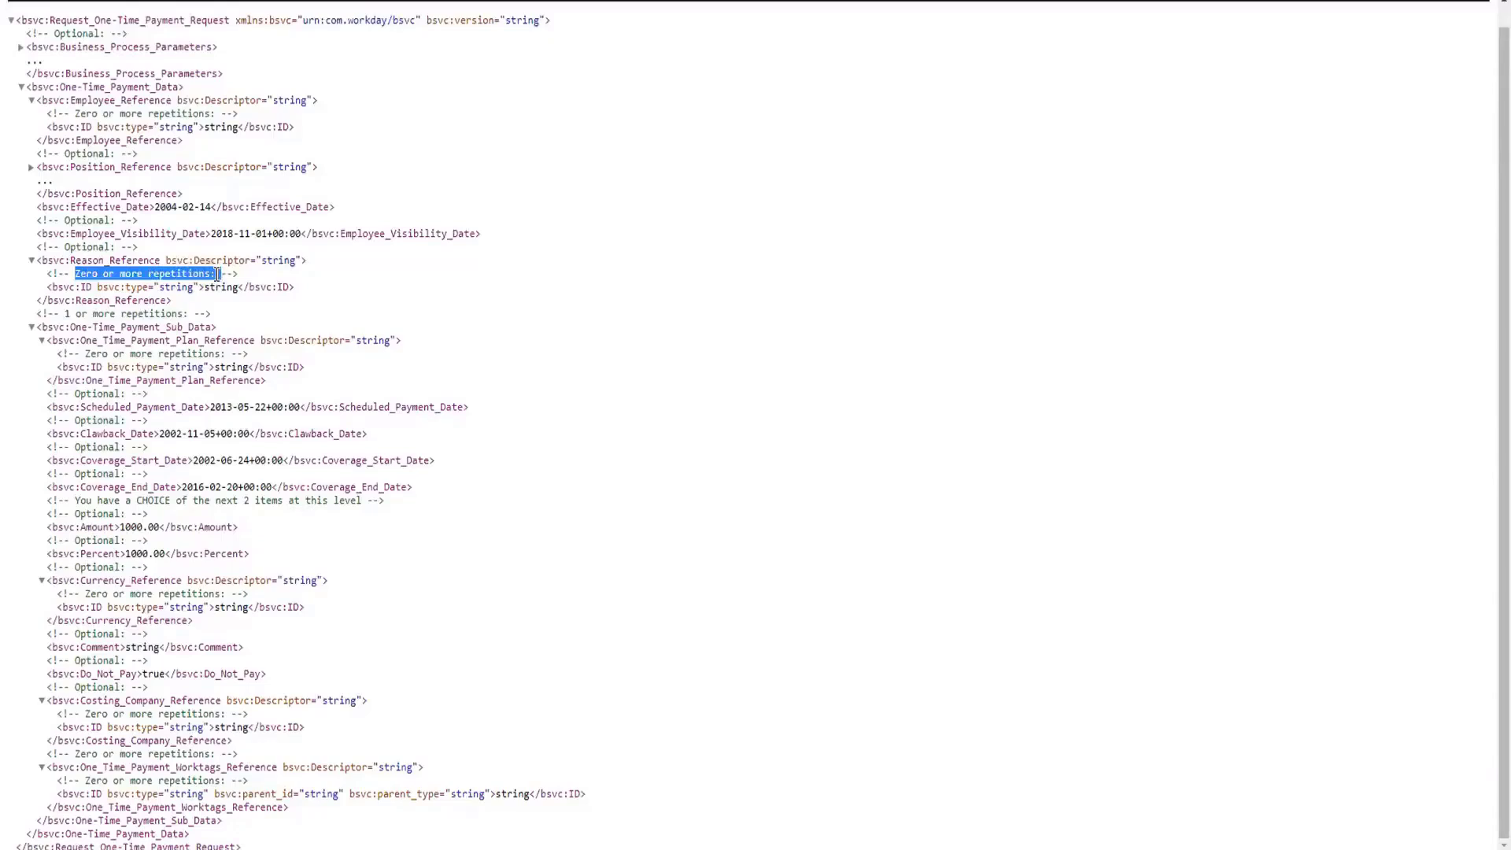
left_click_drag(218, 274, 221, 274)
left_click_drag(61, 314, 184, 311)
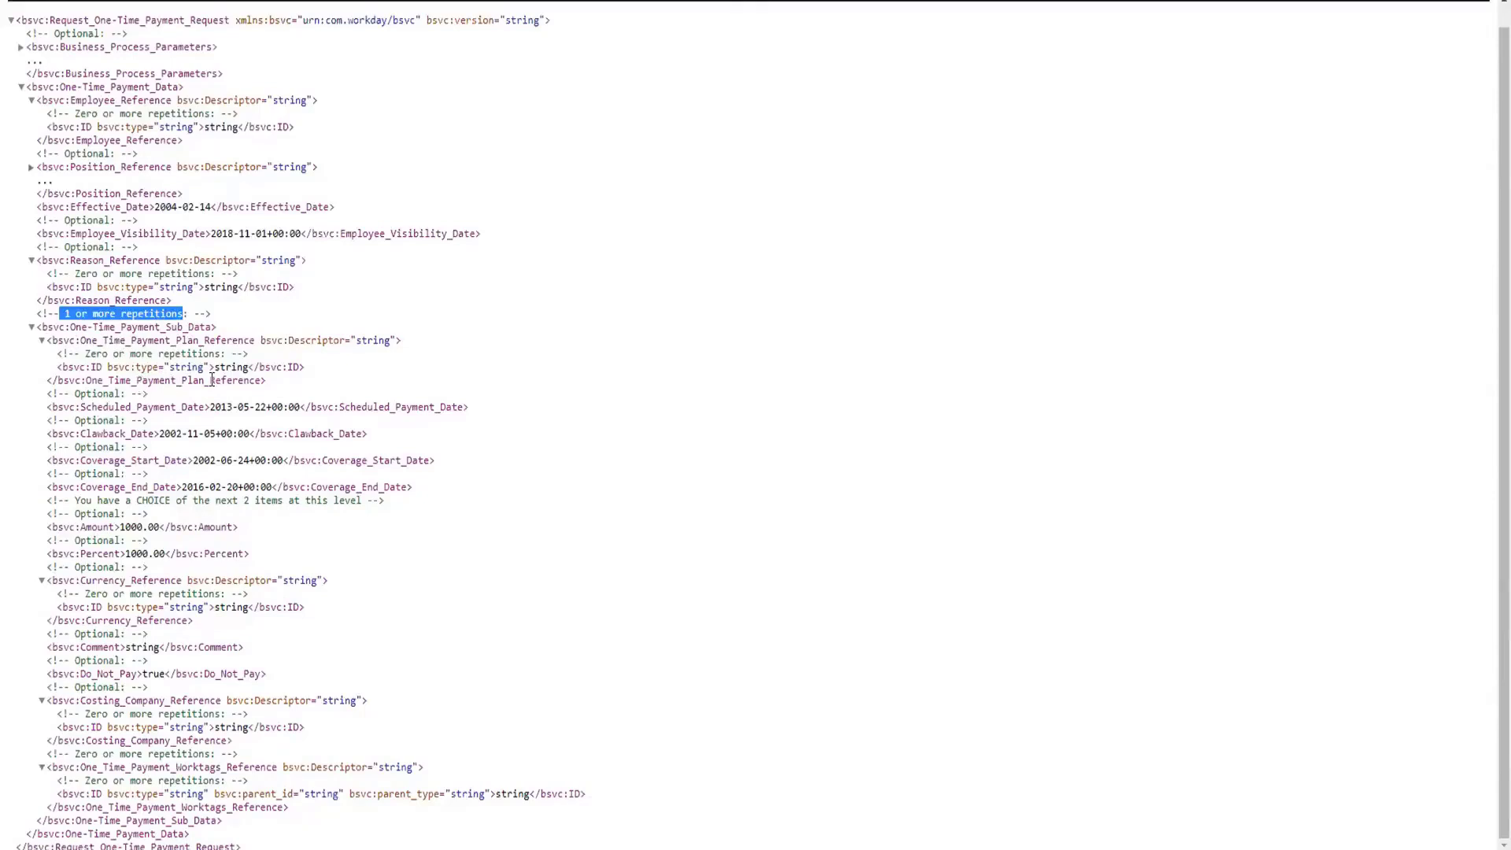
Examine the Scheduled_Payment_Date, Coverage_Start_Date and Coverage_End_Date elements in One-Time_Payment_Sub_Data.
left_click(268, 404)
left_click_drag(210, 406, 288, 407)
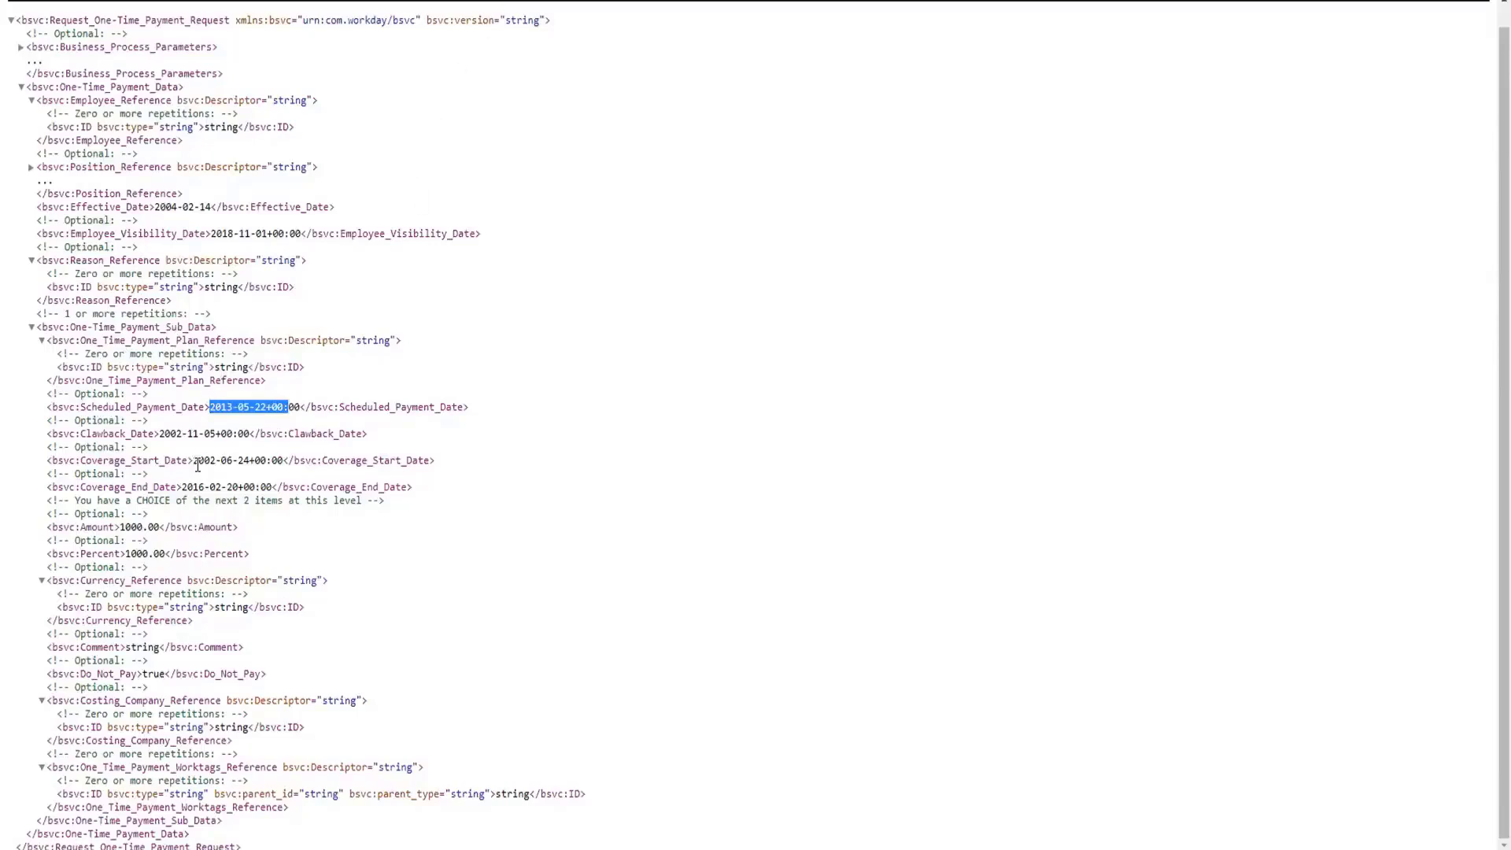
left_click_drag(102, 460, 47, 461)
left_click_drag(182, 485, 245, 481)
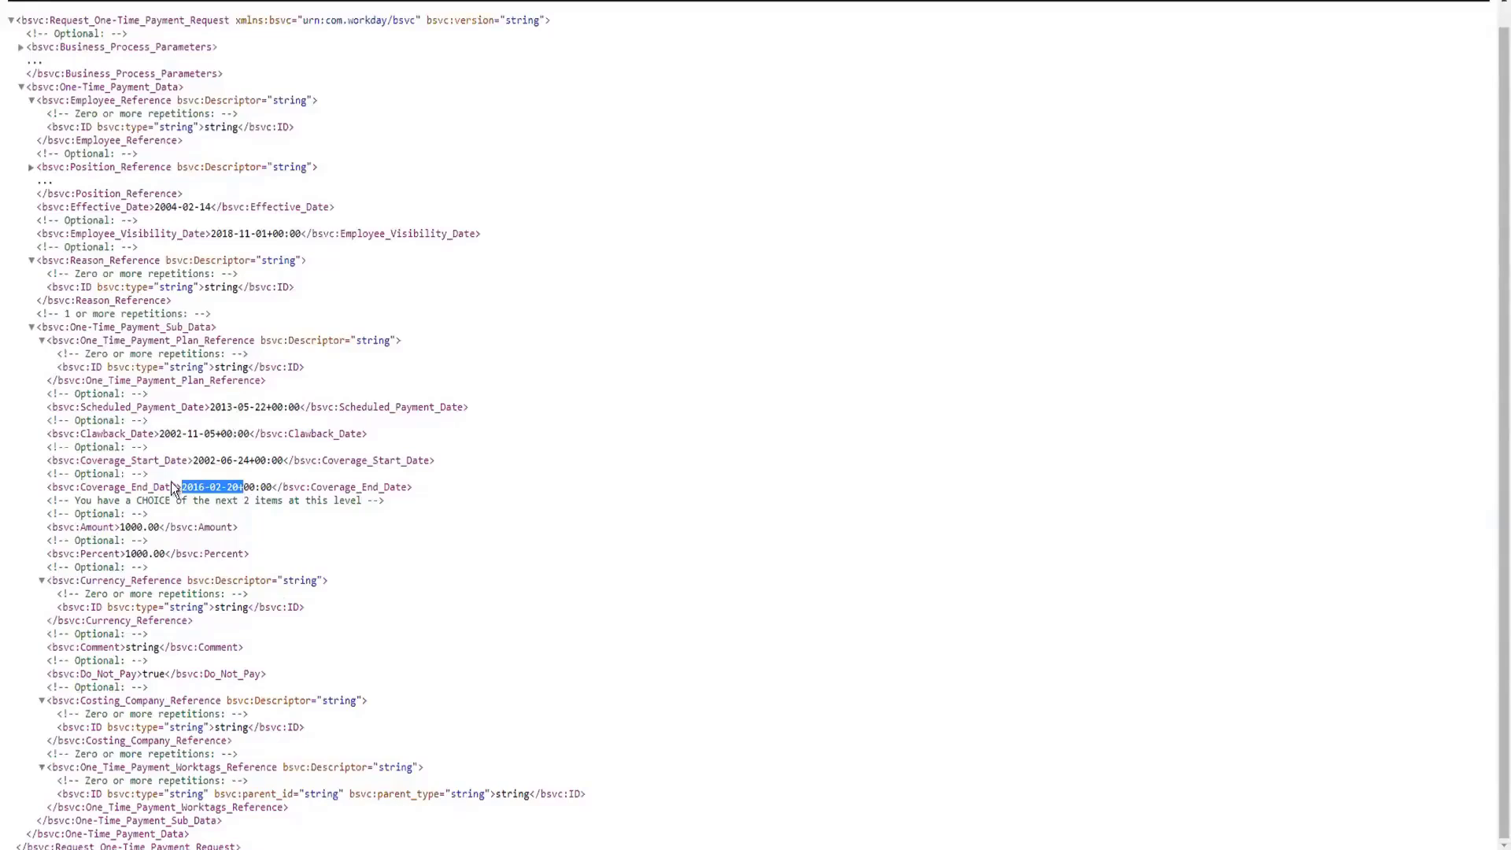
Examine the Amount and Percent choice and the Do_Not_Pay value in One-Time_Payment_Sub_Data.
double_click(138, 527)
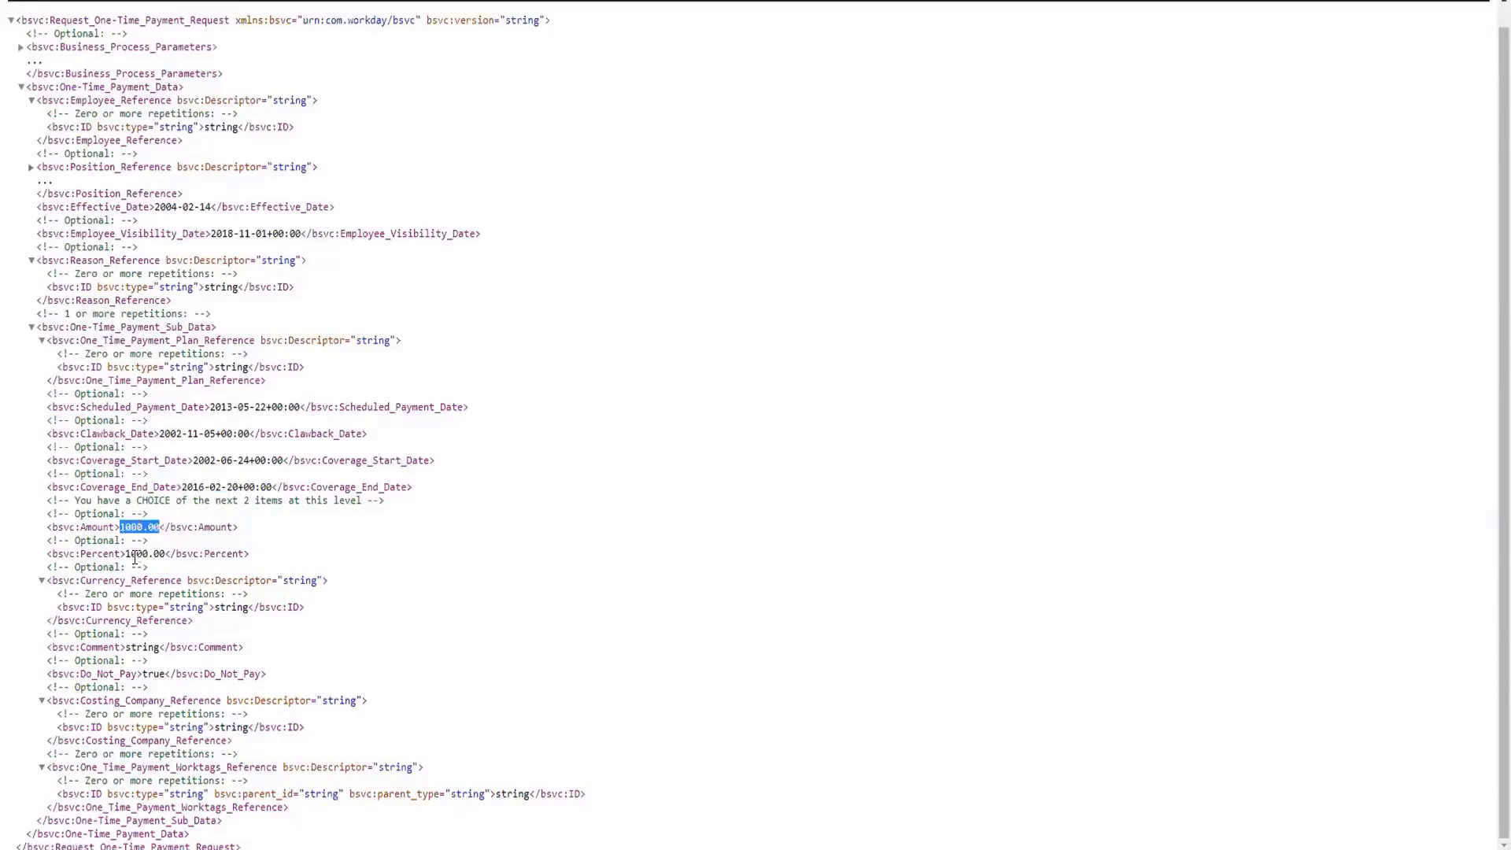
double_click(138, 553)
scroll(160, 554, "up", 1)
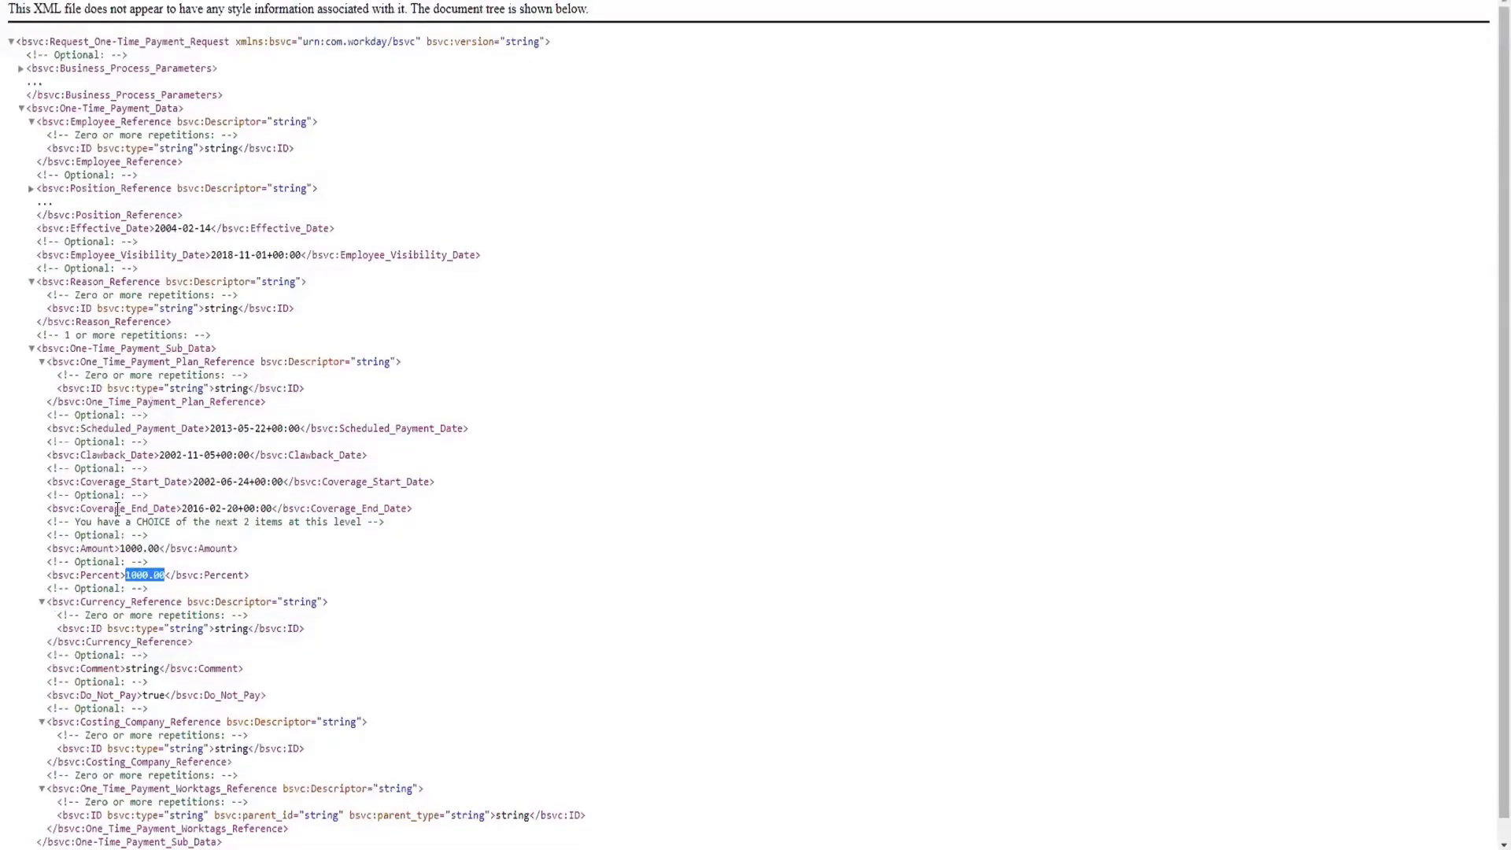
scroll(118, 507, "down", 1)
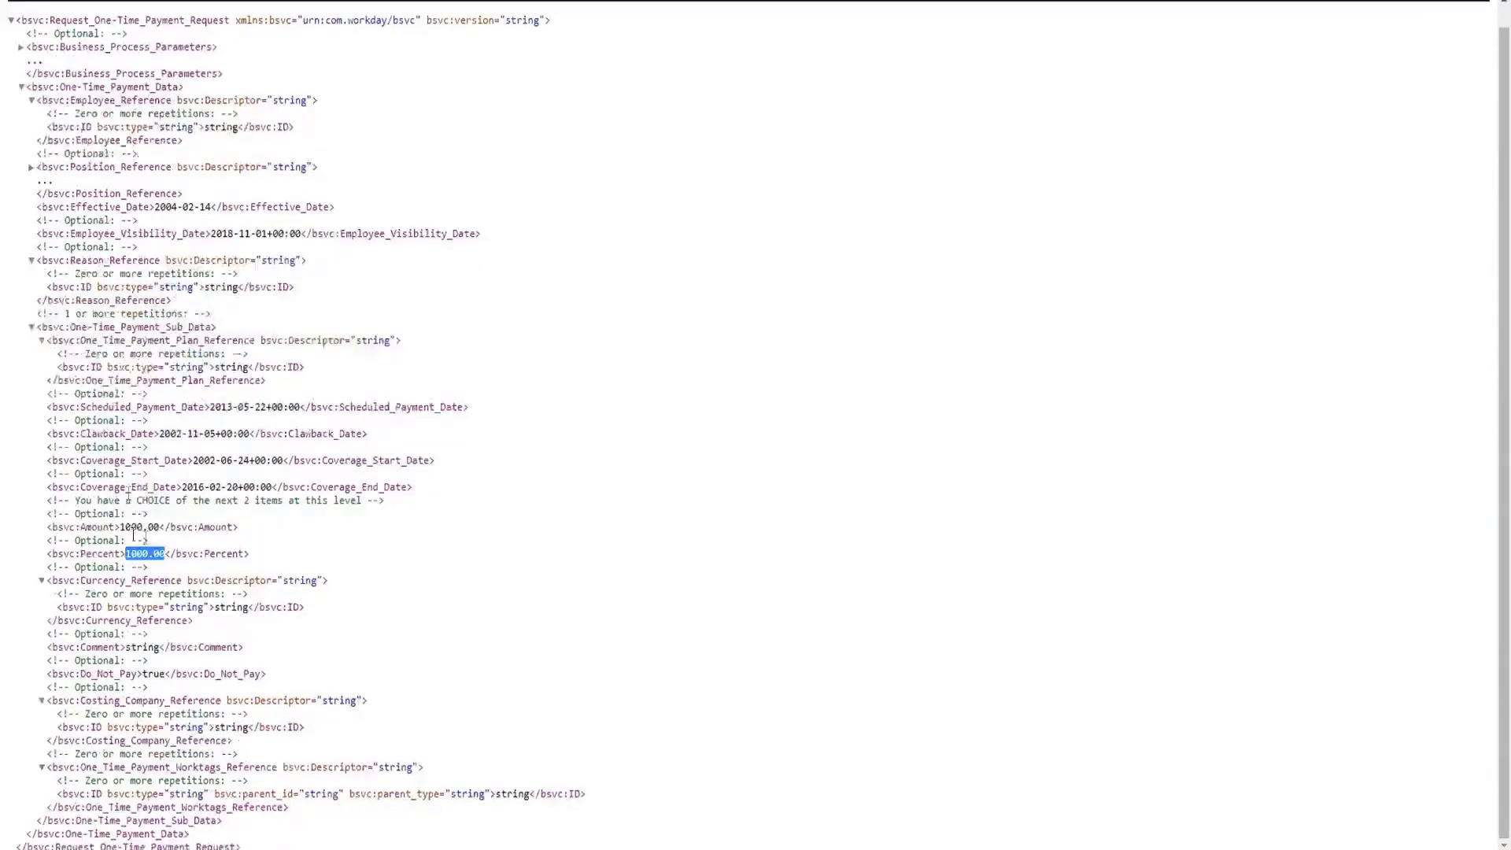
double_click(136, 528)
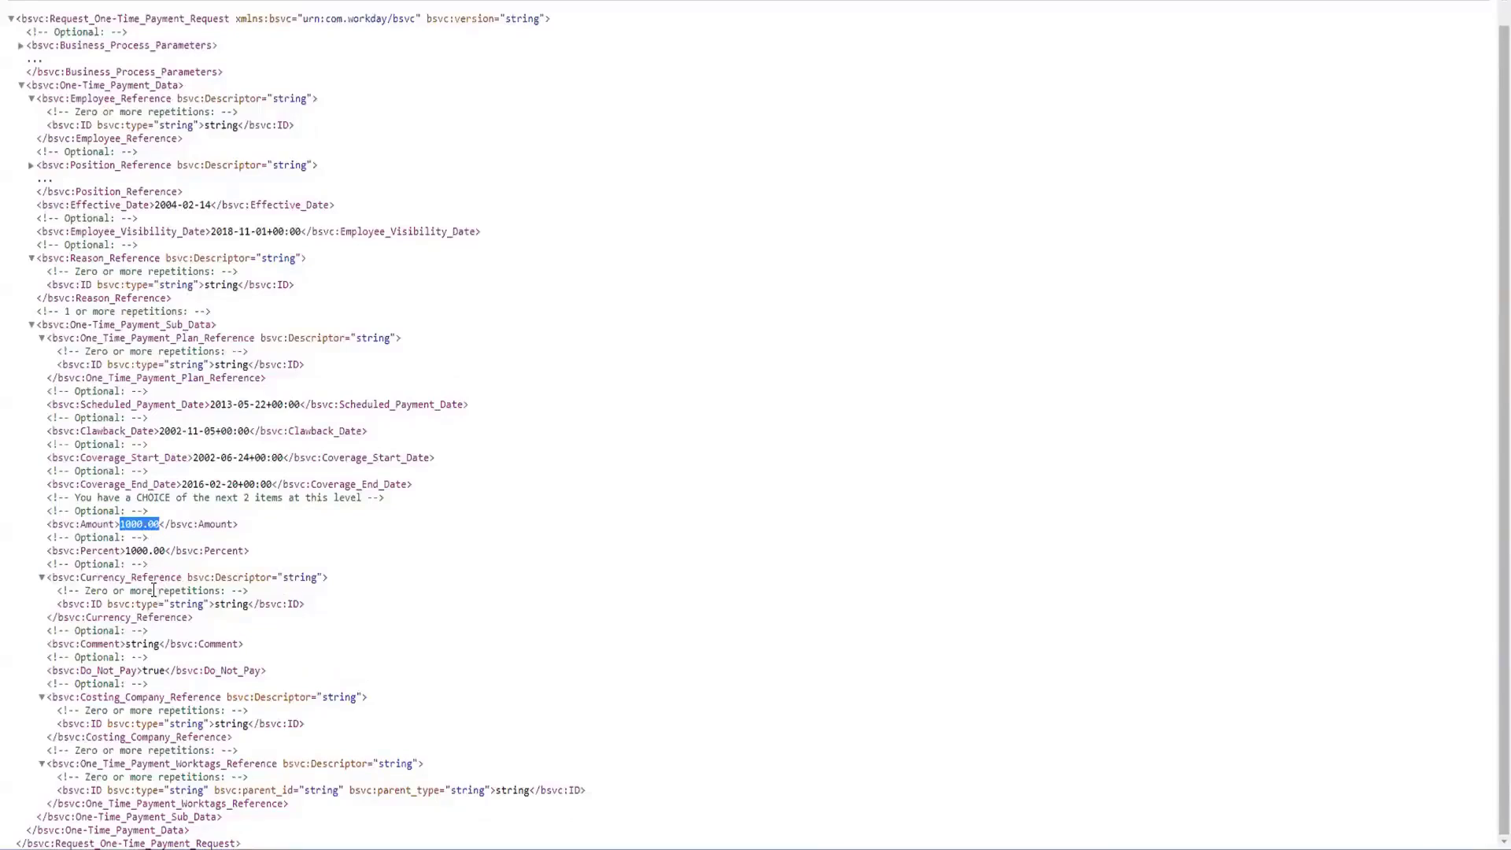
double_click(154, 670)
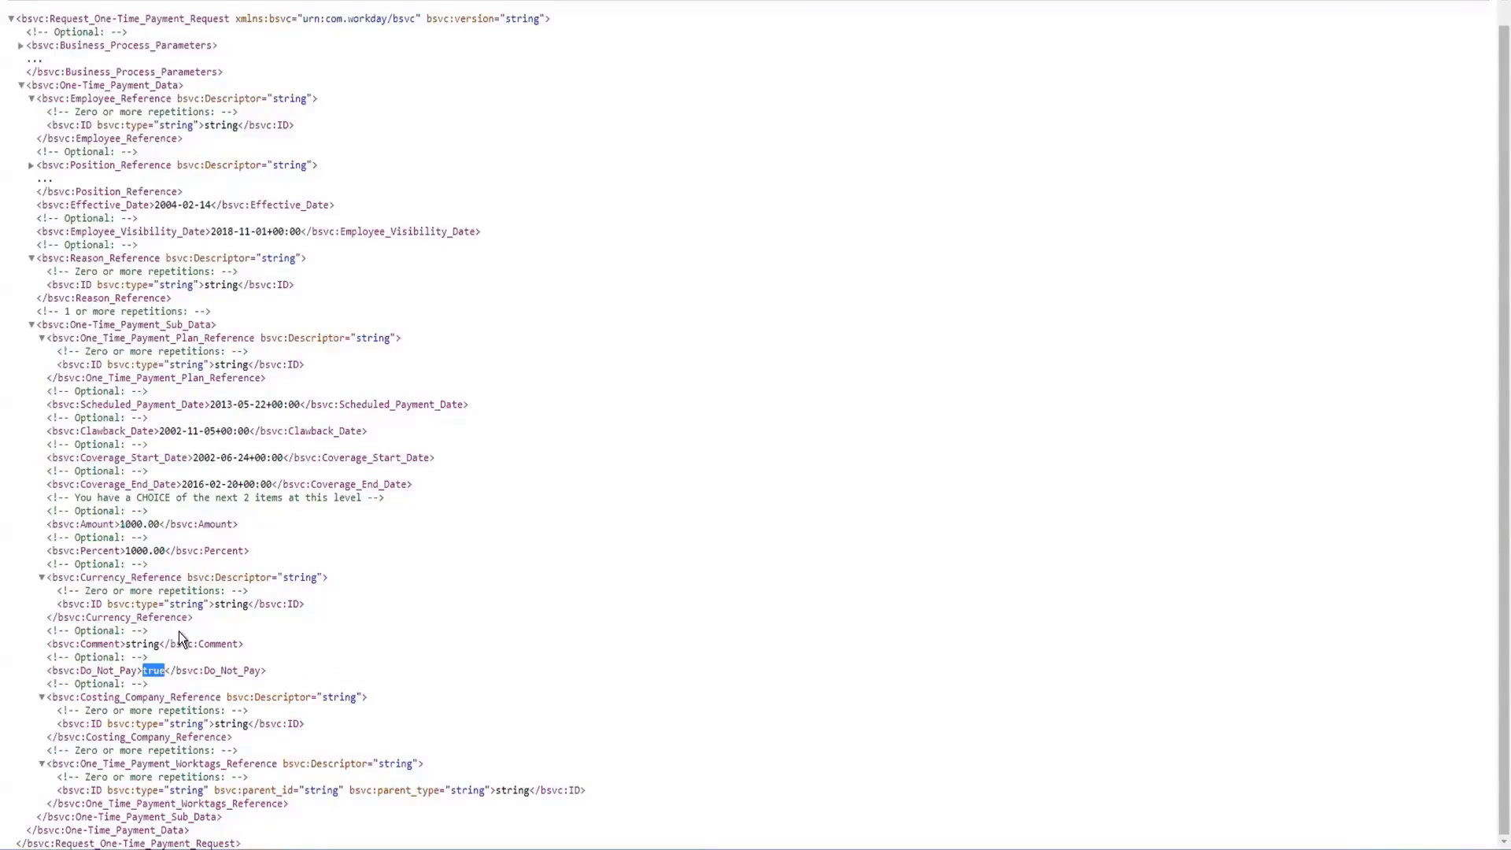